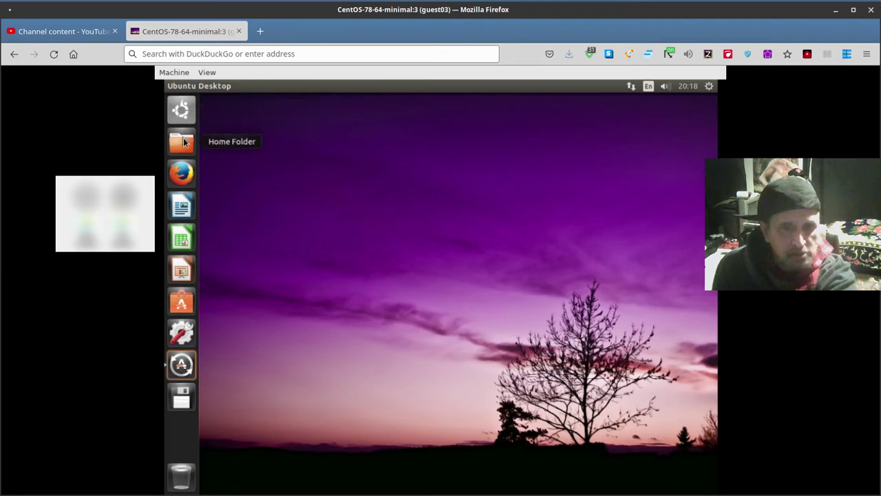
Step: Look in the home folder, close it, then launch Firefox and bring up its main menu
click(183, 141)
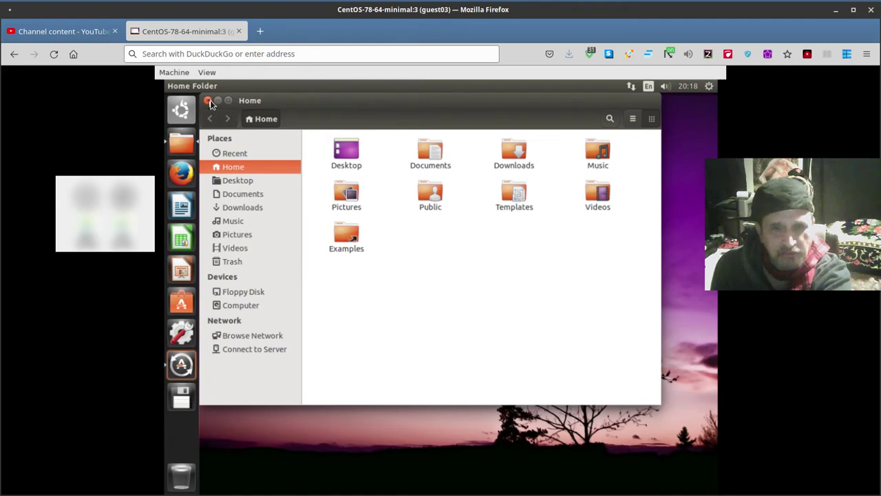
click(209, 101)
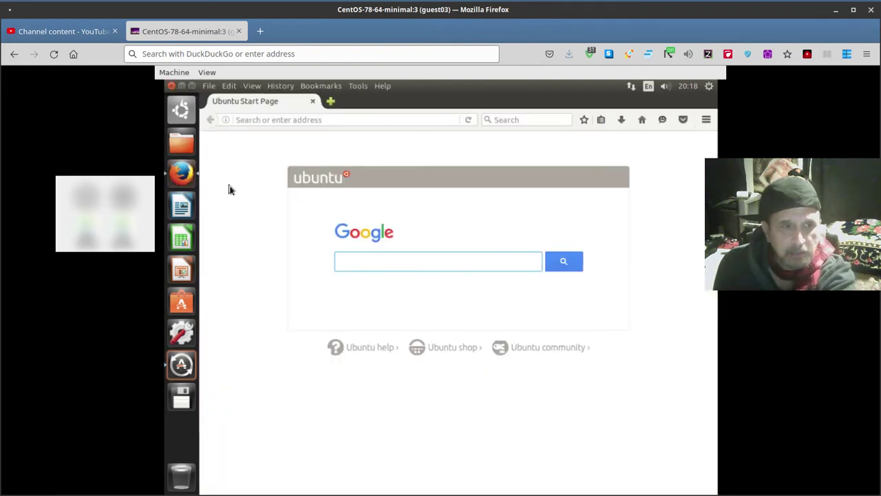
right_click(729, 181)
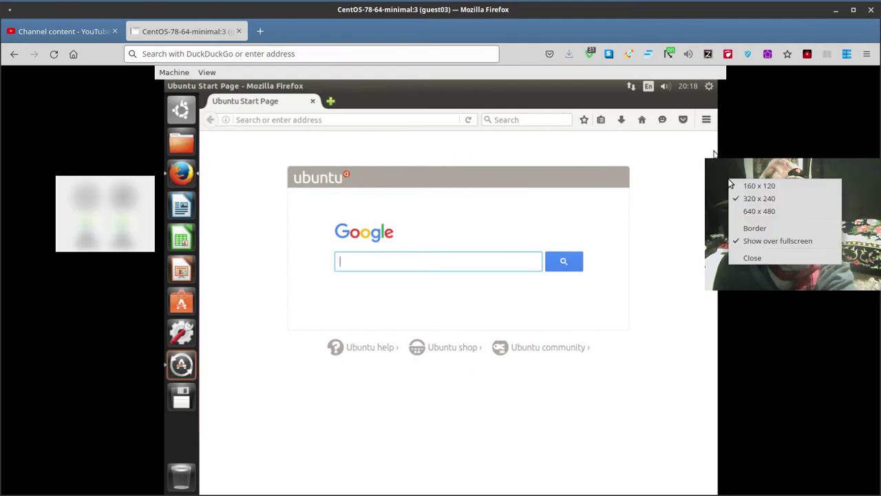
click(751, 228)
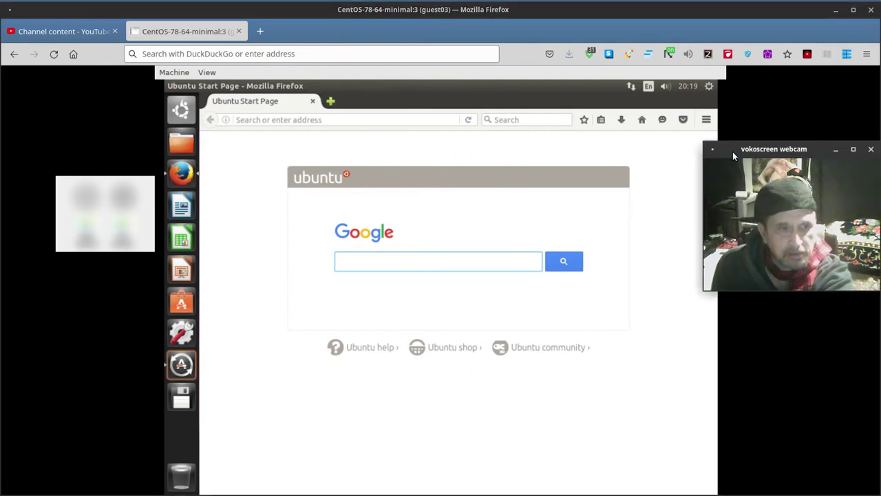
drag(733, 156, 748, 153)
right_click(764, 206)
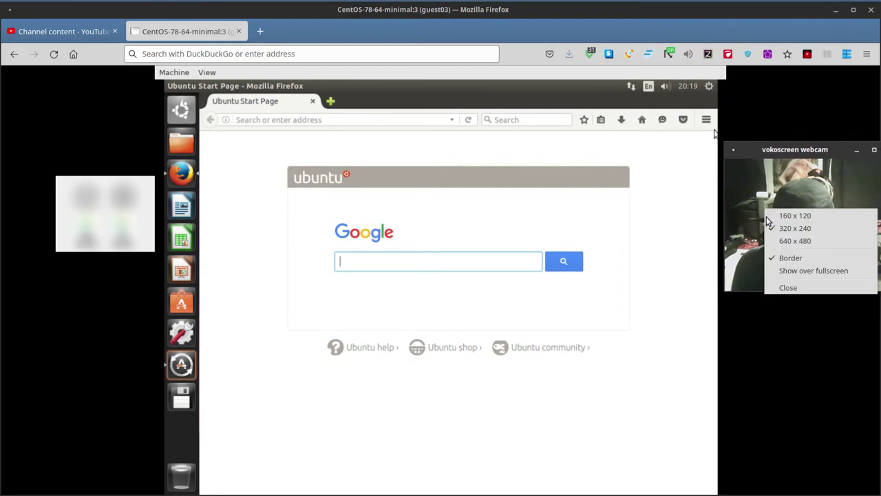
click(782, 257)
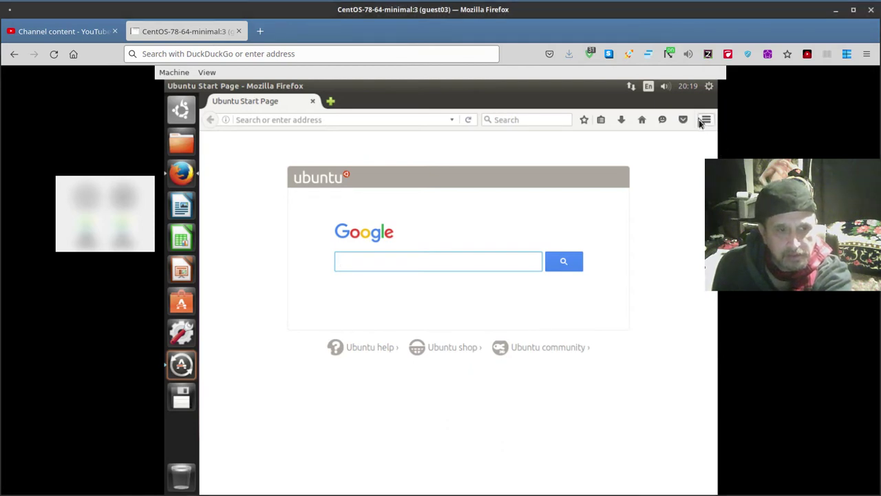
click(705, 120)
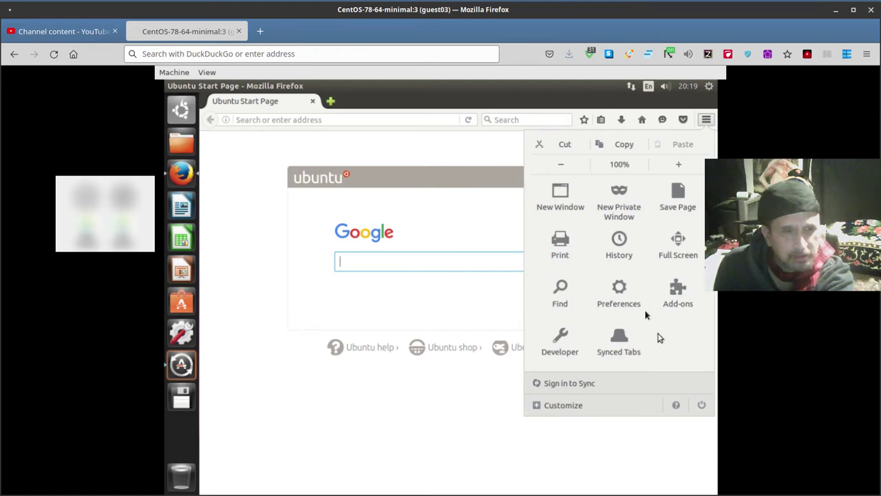
Step: Open Firefox Preferences and browse the Search, Content, Applications, Privacy and Security pages
click(607, 305)
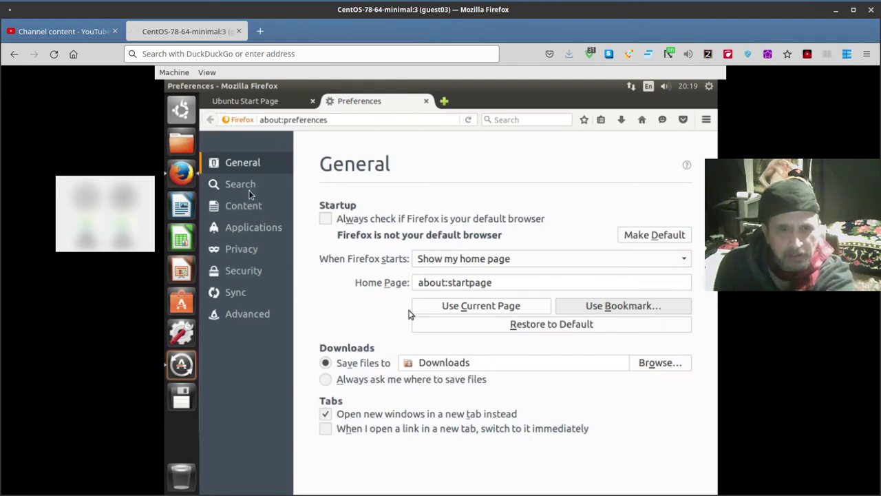
click(240, 186)
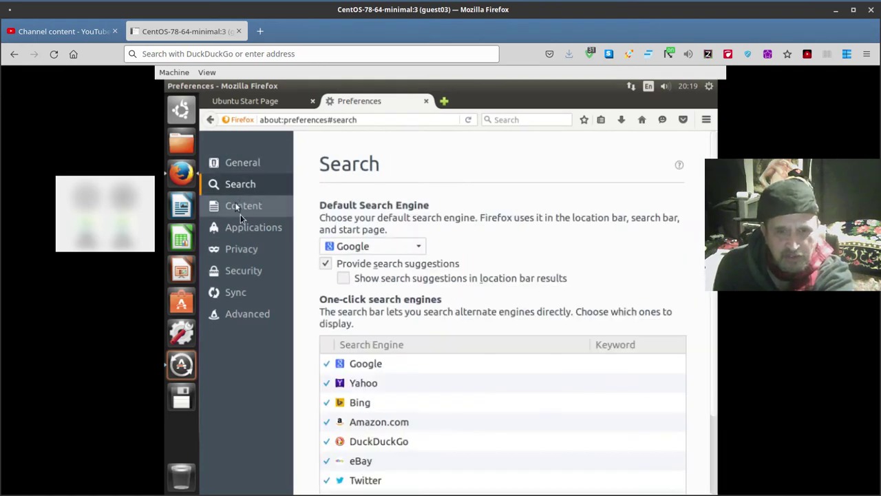
click(237, 206)
click(242, 227)
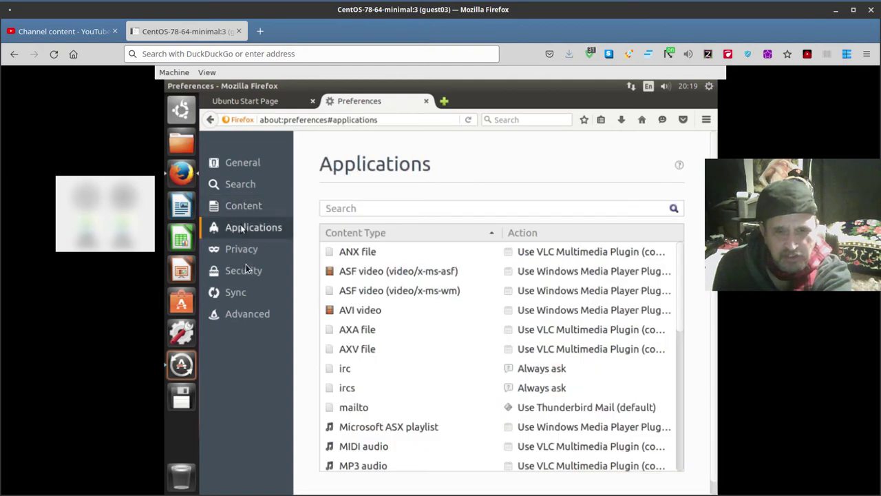
click(243, 249)
click(244, 271)
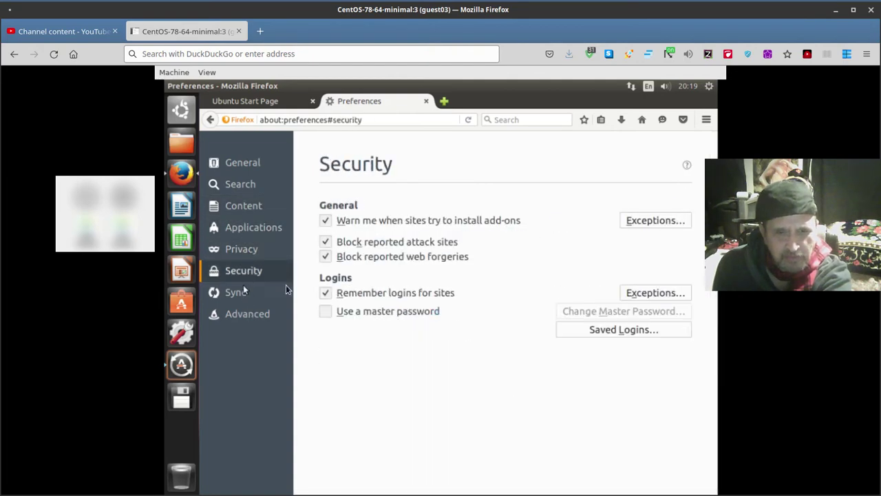
Step: View the Sync and Advanced pages, go back to Sync, and reopen the main menu
click(237, 292)
click(234, 313)
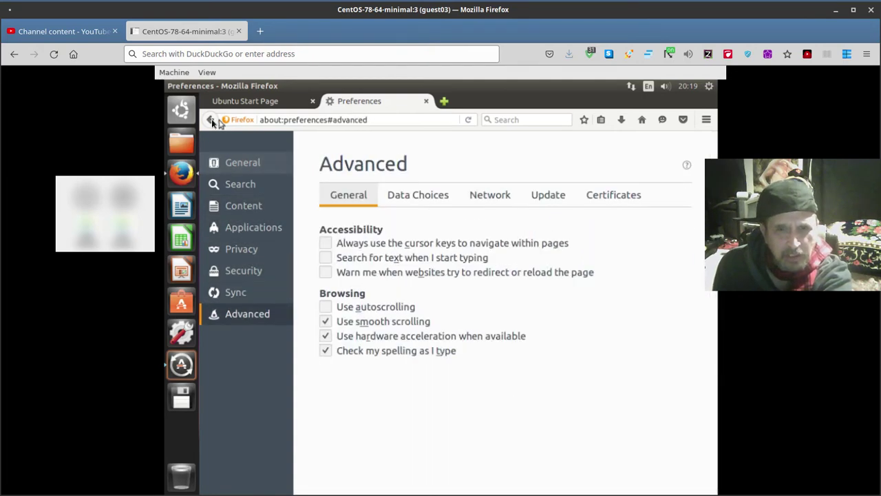
click(212, 121)
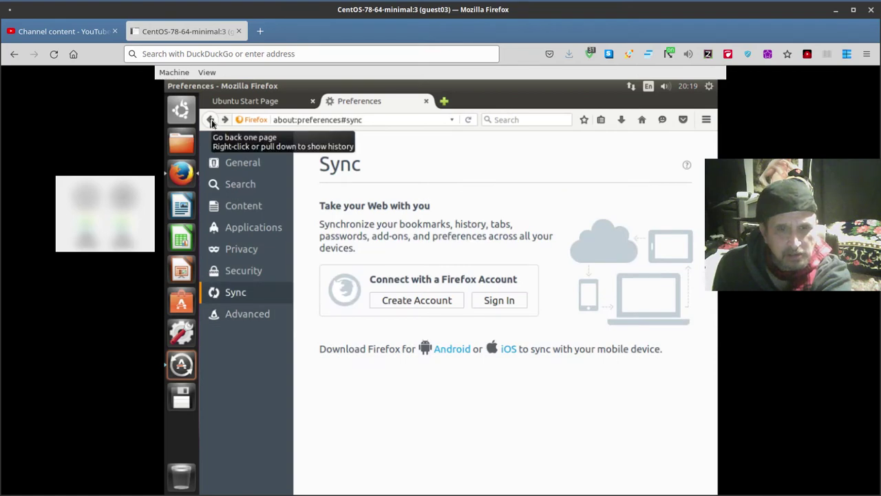
click(706, 120)
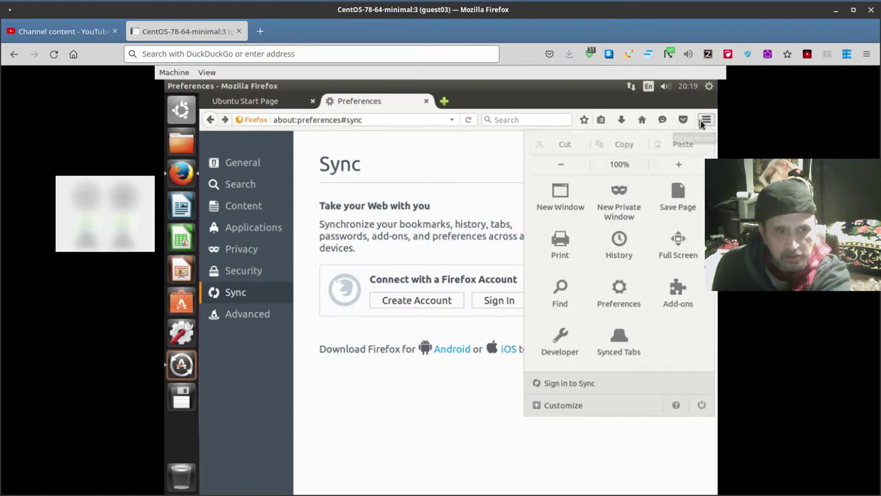
click(678, 405)
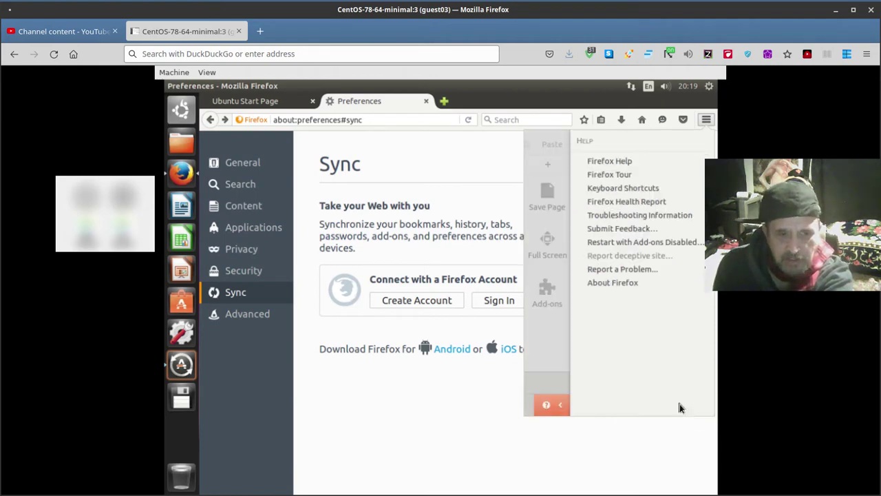
click(604, 283)
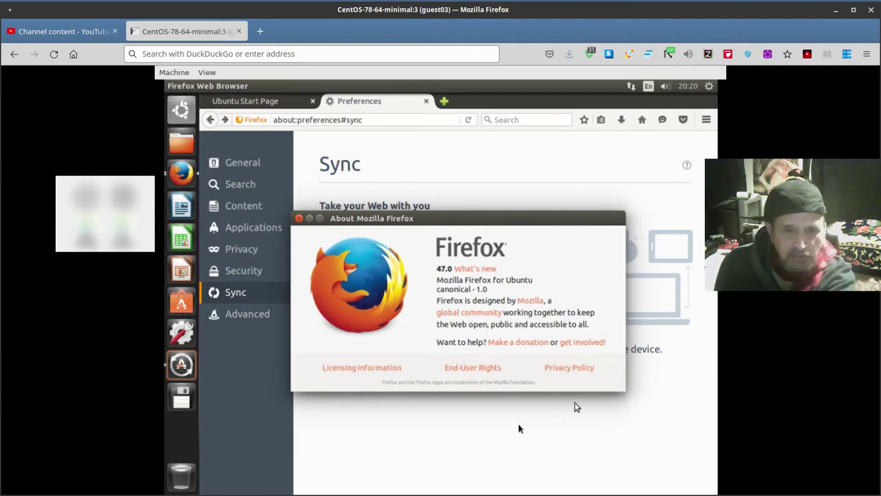
click(300, 219)
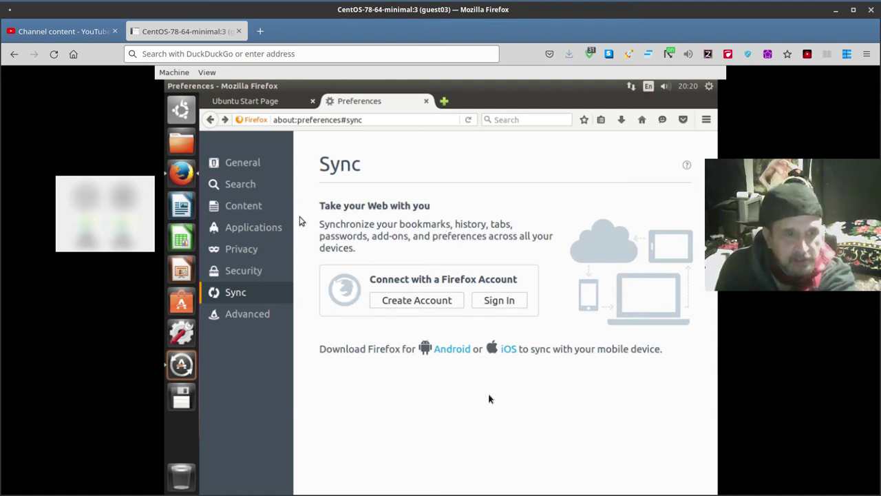
Step: Browse General, Search (keeping Google as default engine), Content, Applications, then Privacy preferences
click(260, 163)
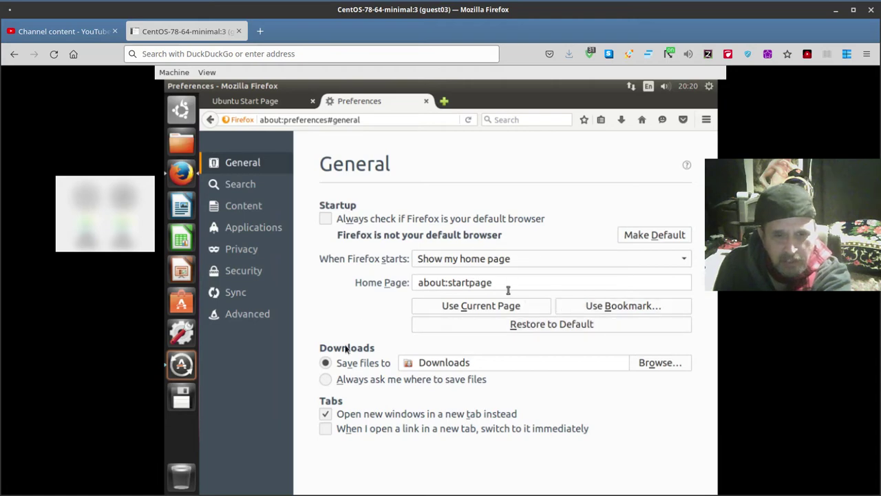
click(241, 190)
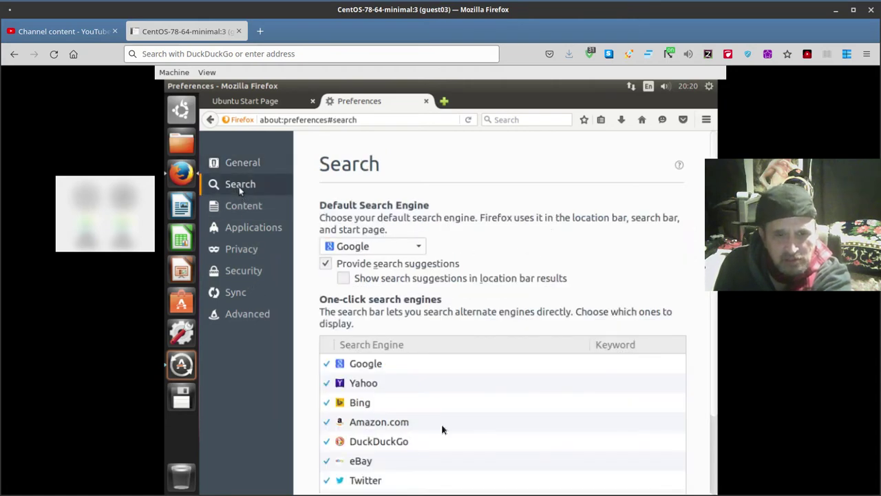
click(418, 247)
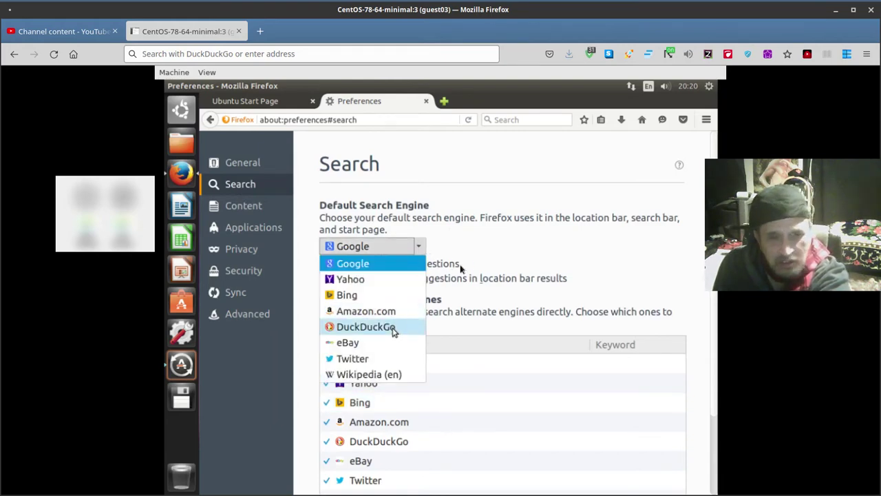
click(483, 241)
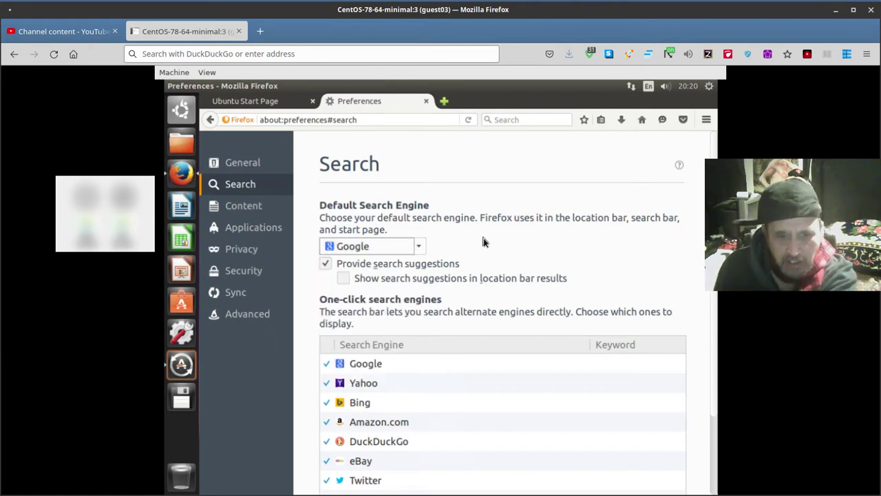
click(232, 209)
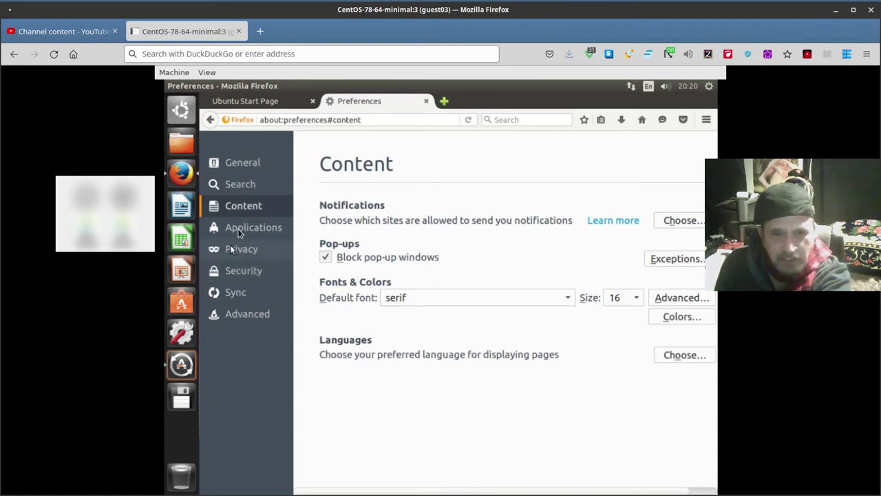
click(239, 231)
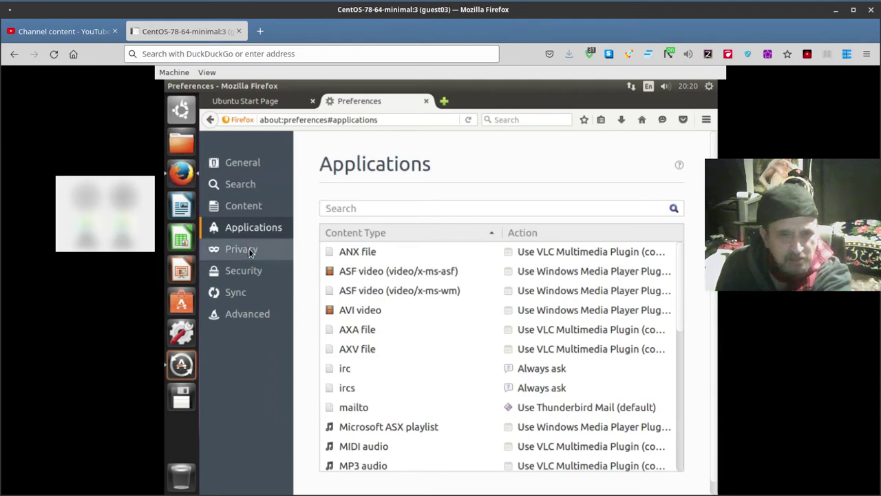
click(250, 252)
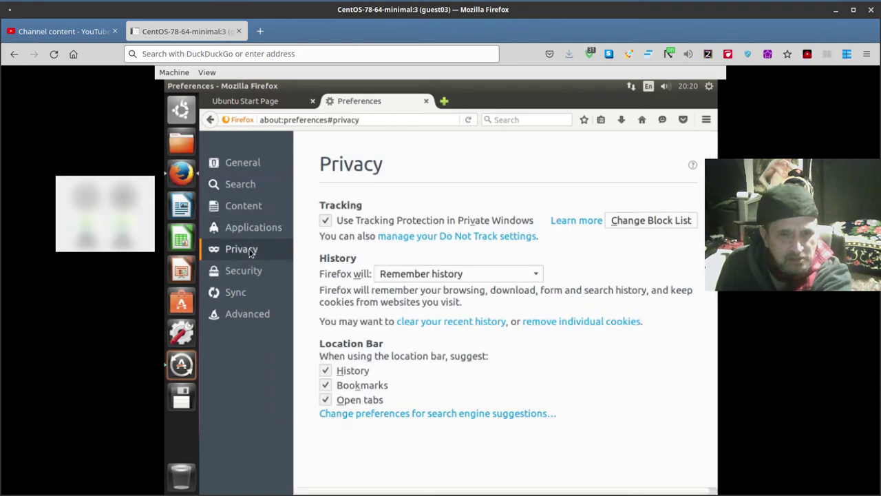
Step: Try Never remember history, then cancel the restart prompt so history stays on Remember history
click(535, 276)
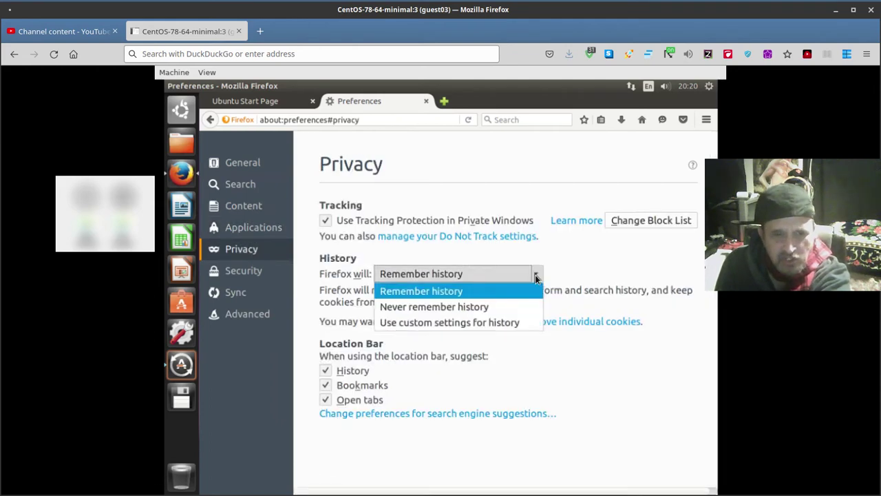
click(462, 306)
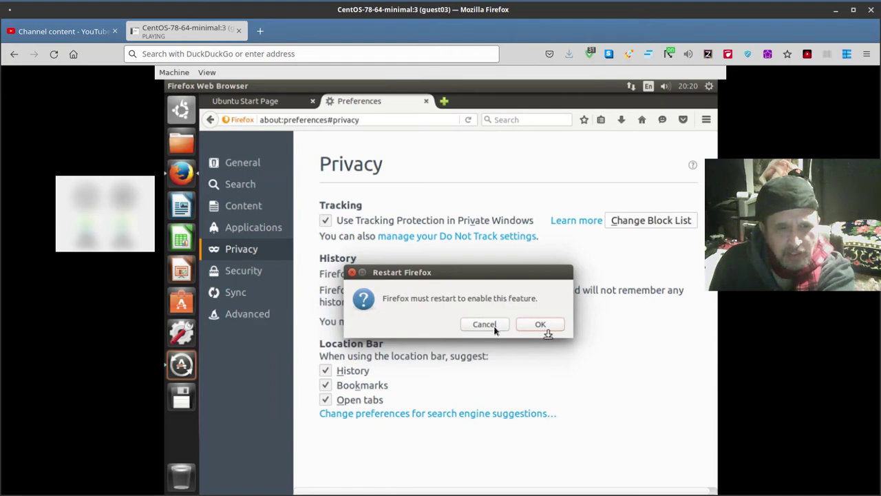
click(495, 326)
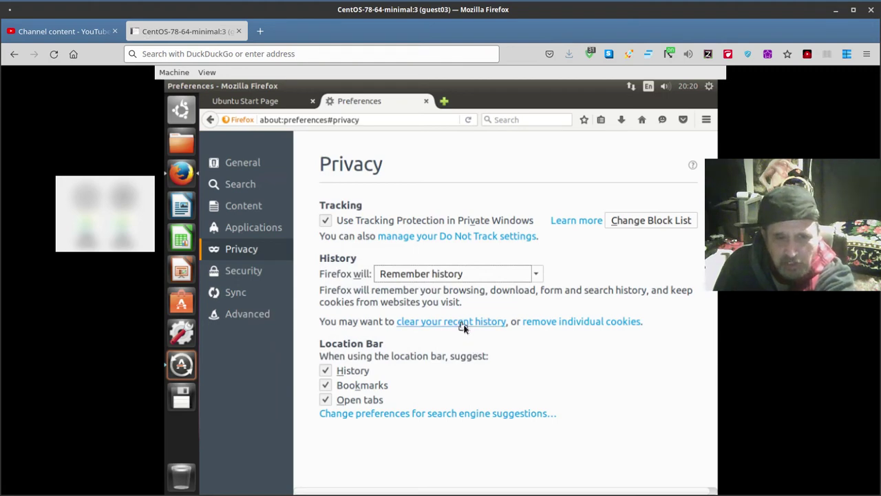
Step: Clear all Firefox history for Everything, including Site Preferences and Offline Website Data
click(463, 325)
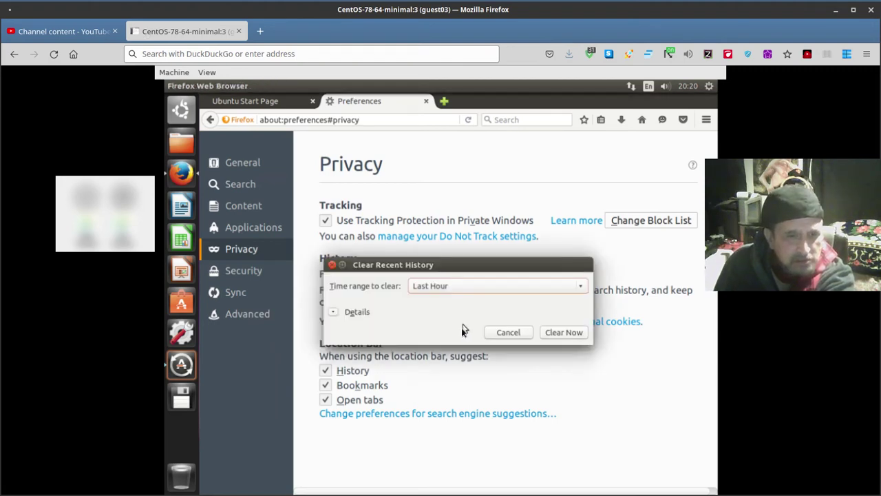
click(582, 290)
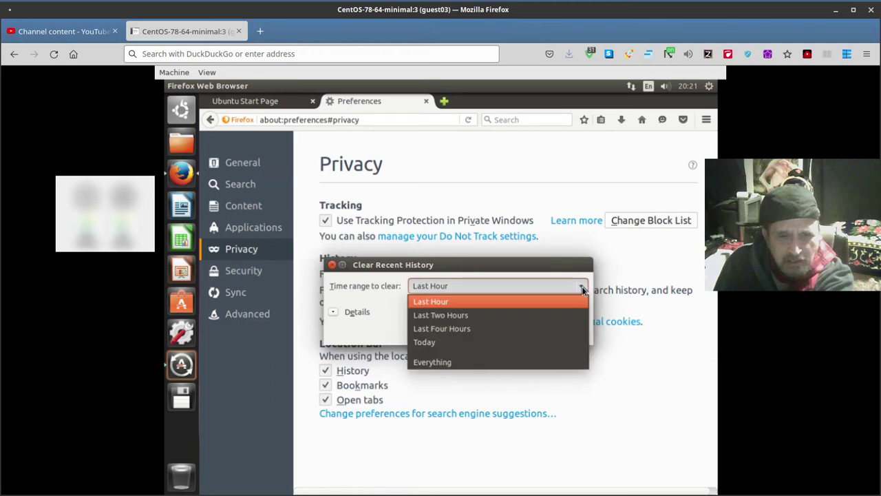
click(453, 365)
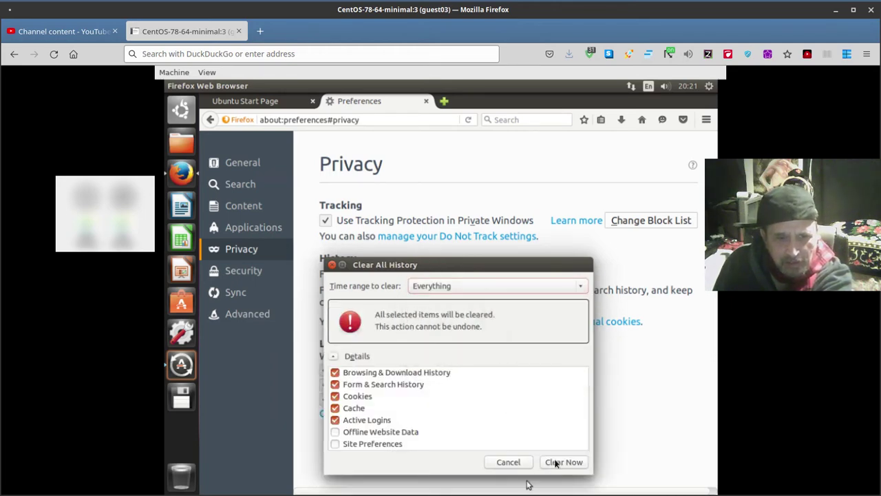
click(336, 442)
click(339, 432)
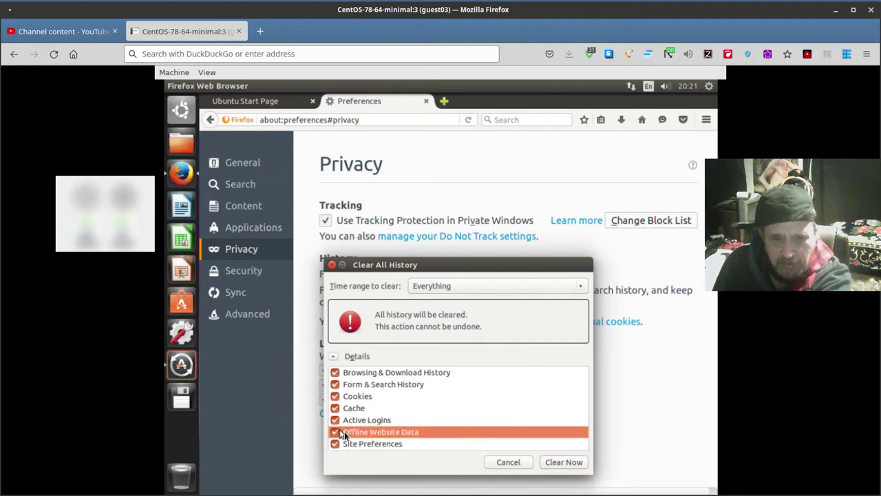
click(561, 464)
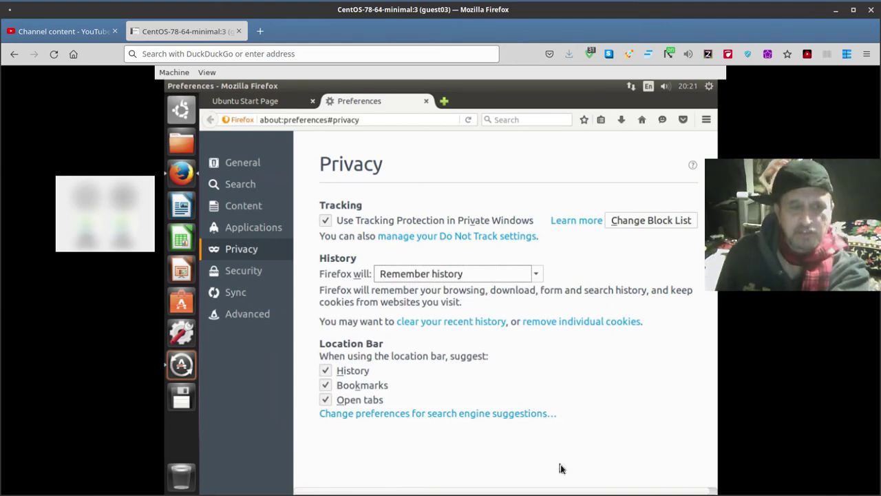
Step: Move through the Security and Sync preferences to the Advanced page
click(254, 273)
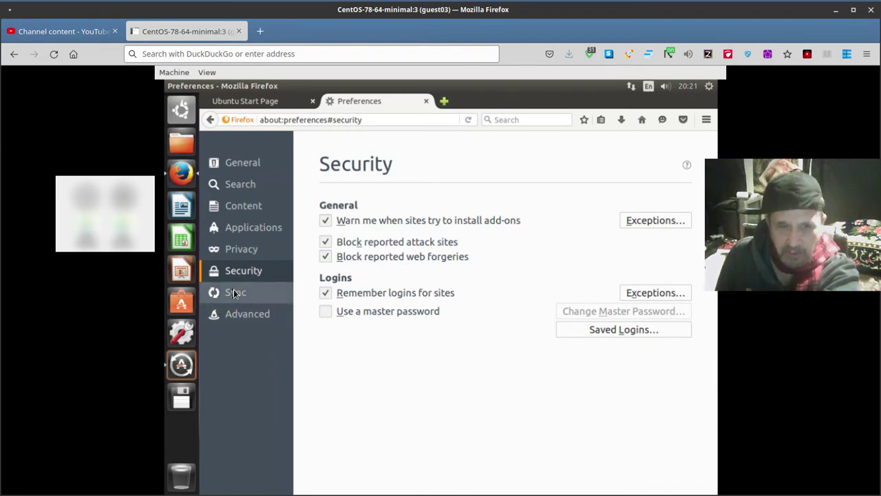
click(234, 293)
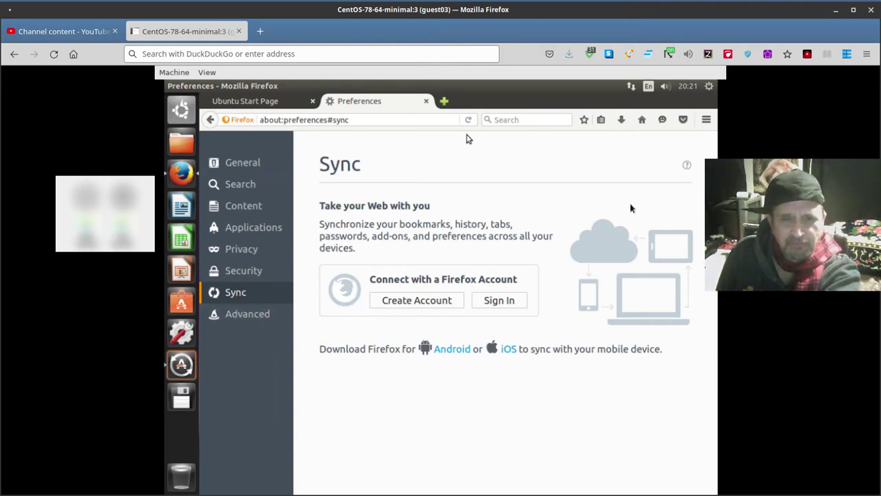
click(265, 314)
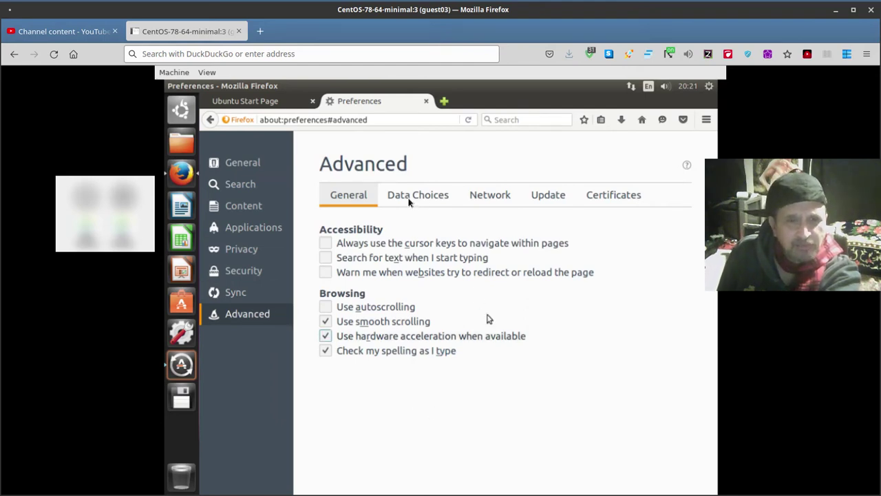
Step: Browse the Advanced tabs, set certificates to 'Select one automatically', then return to General
click(428, 198)
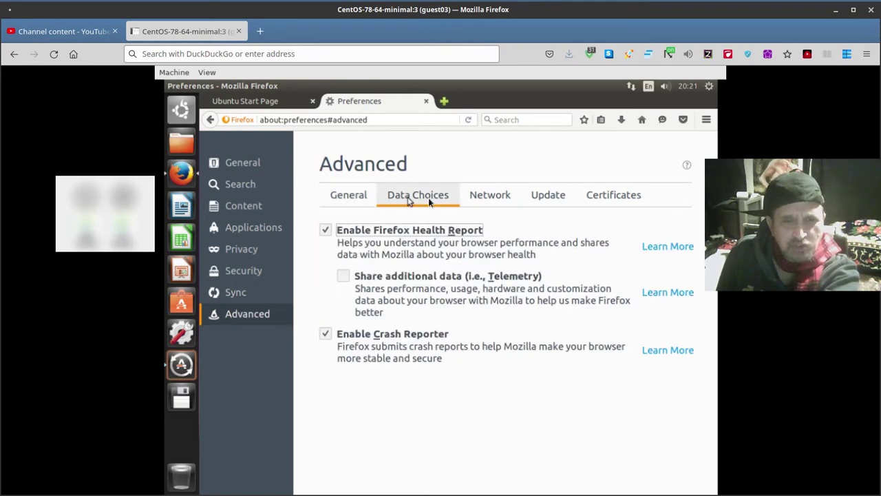
click(497, 197)
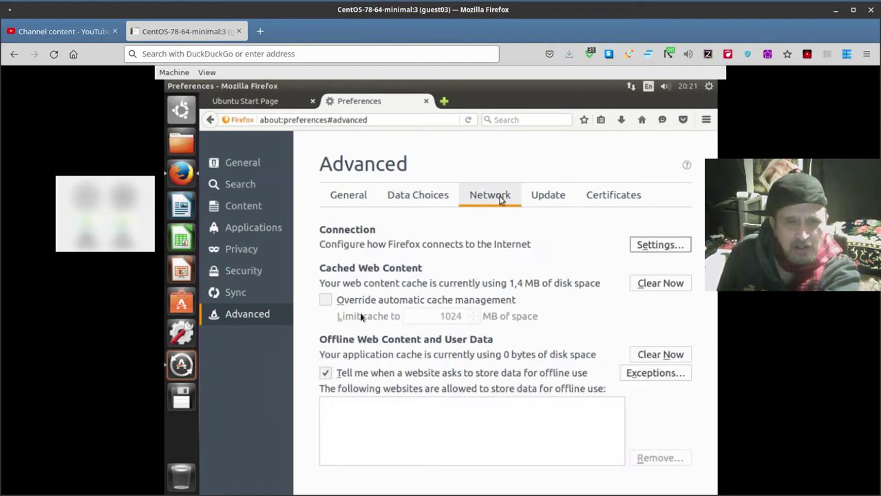
click(556, 195)
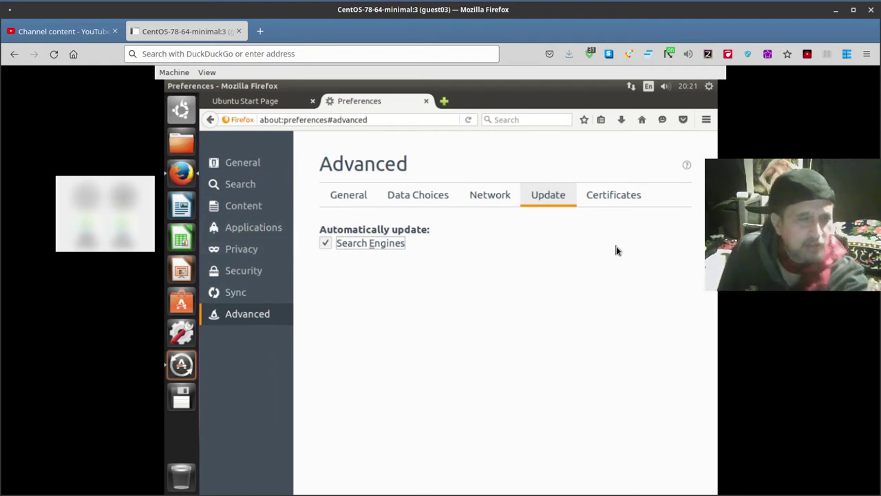
click(614, 196)
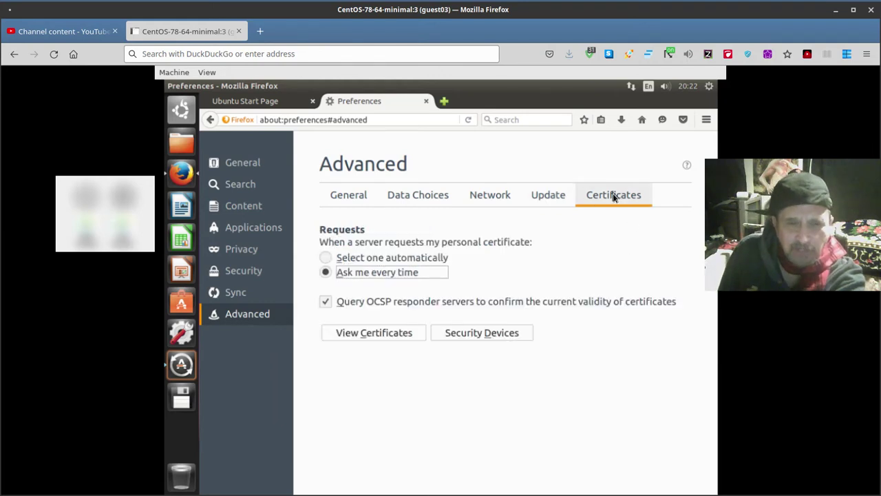
click(327, 258)
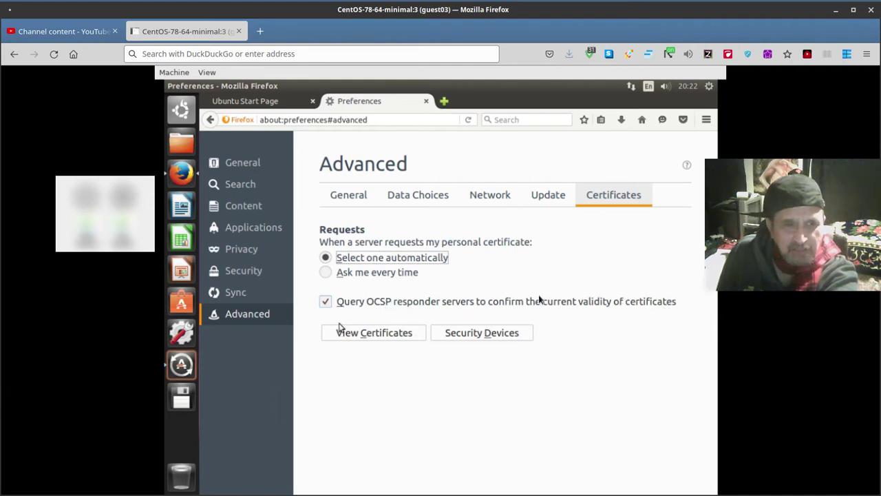
click(346, 201)
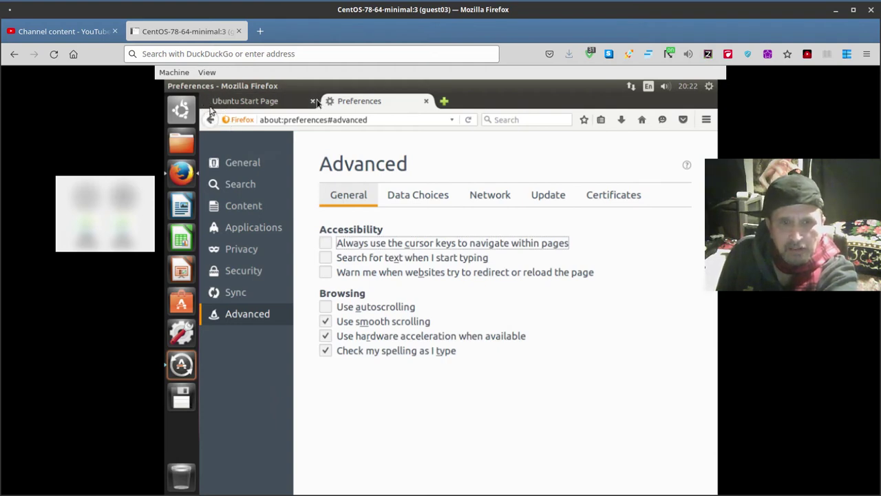
Step: Close the Preferences tab and the last Start Page tab, quitting Firefox
click(426, 101)
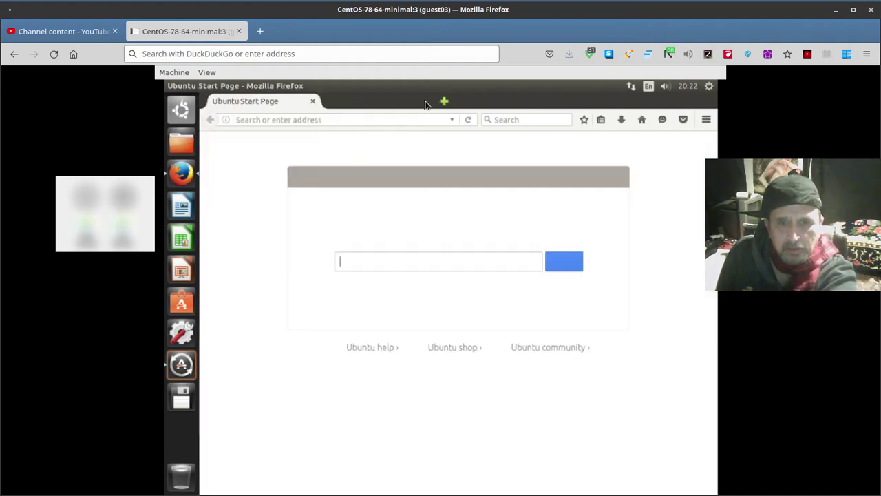
click(313, 102)
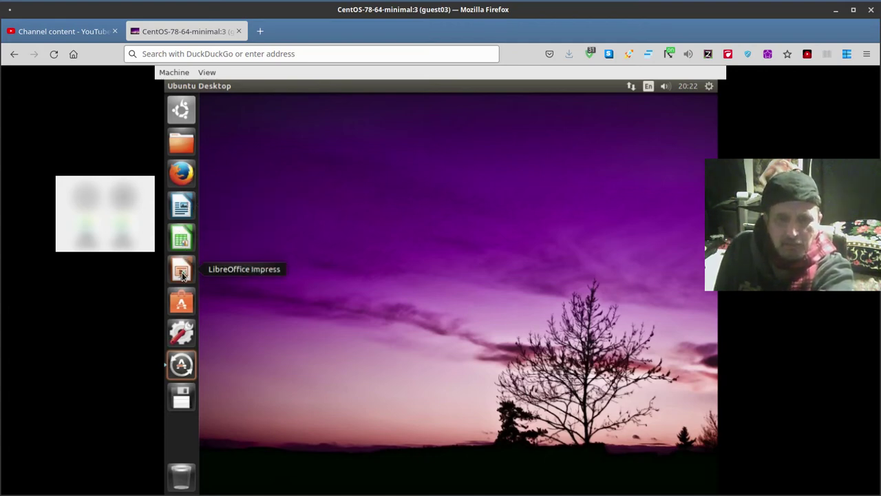
Step: Launch Ubuntu Software Center and open its Books & Magazines category
click(192, 311)
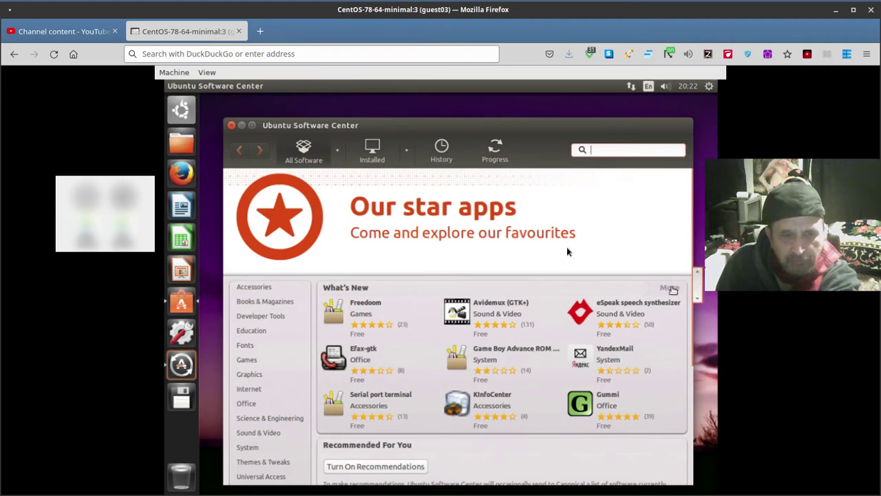
scroll(269, 292, down, 1)
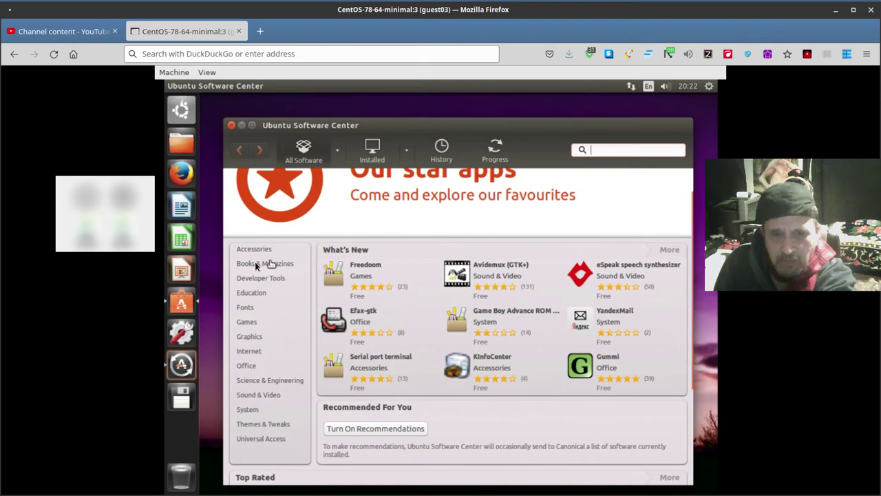
click(256, 264)
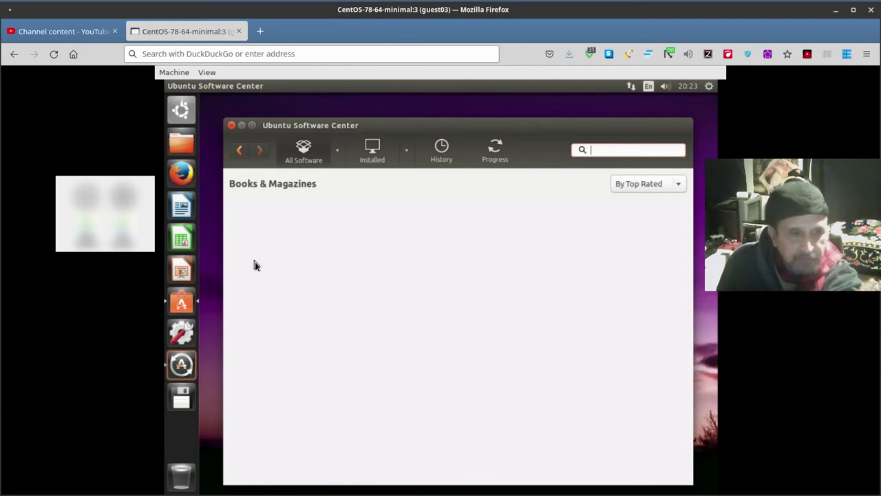
Step: Go back to the store home page and open the Games category
click(240, 153)
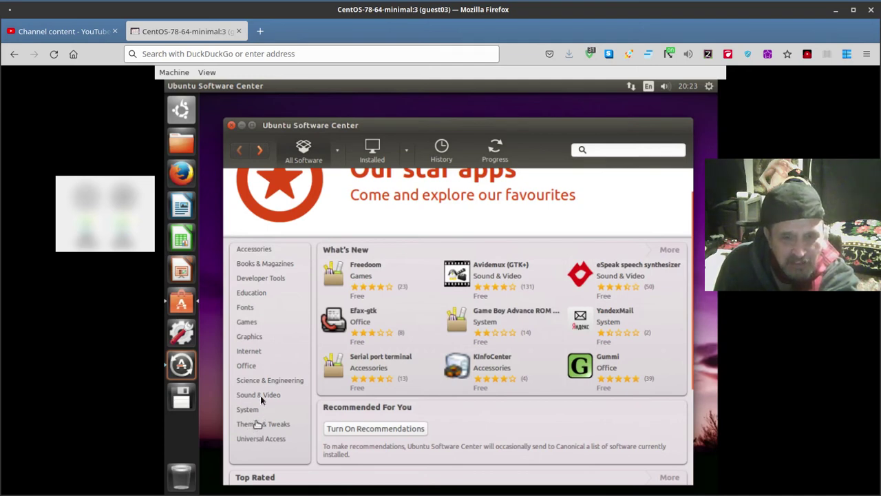
click(245, 322)
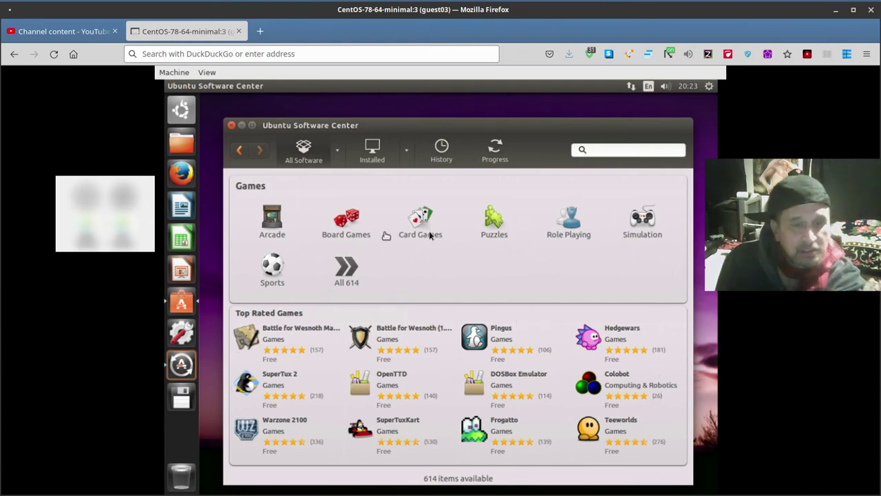
Step: List the top-rated Card Games in the Software Center, then close the Software Center
click(416, 247)
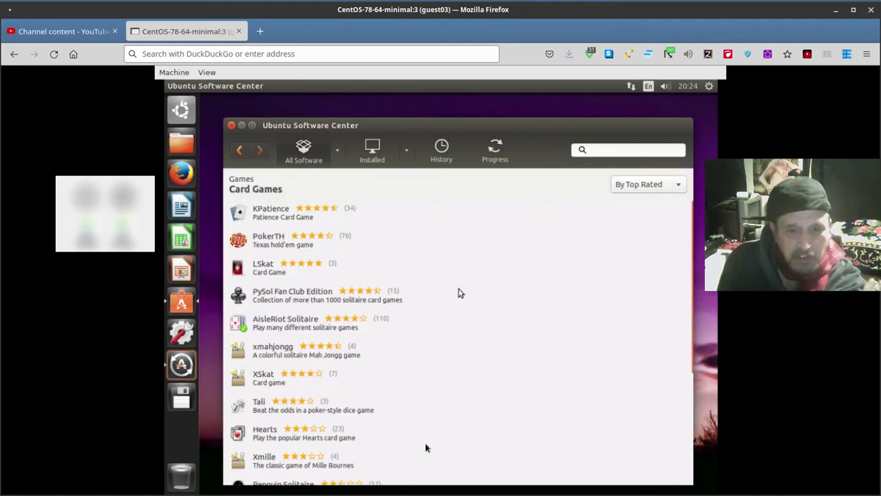
click(232, 126)
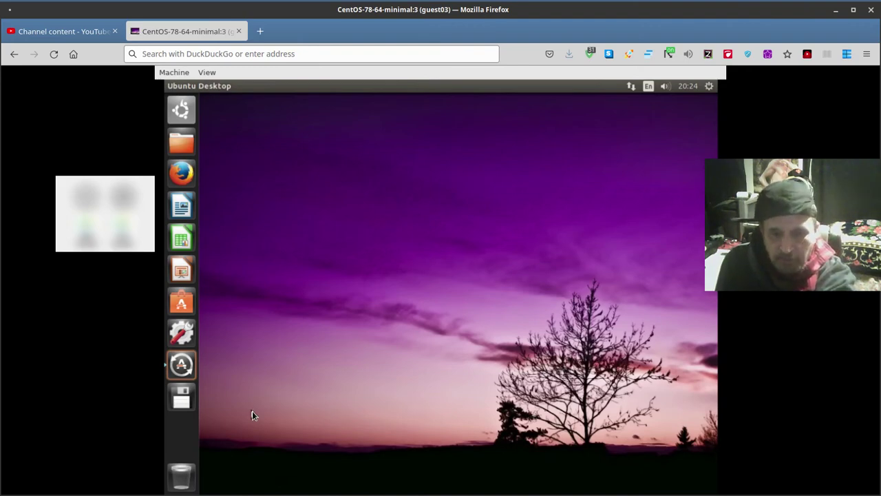
click(183, 333)
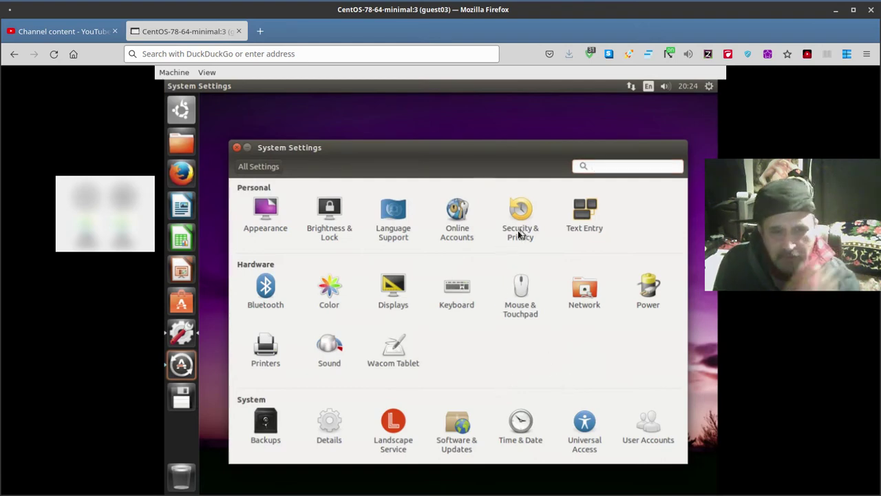
click(520, 233)
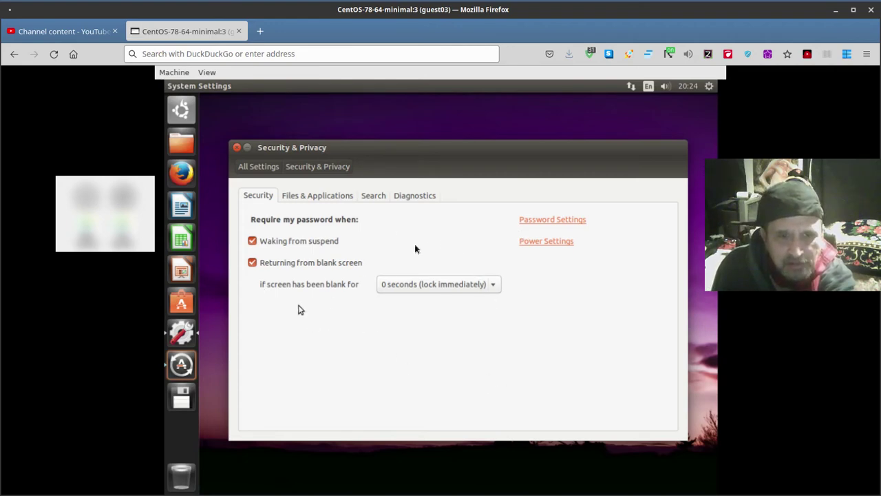
click(557, 242)
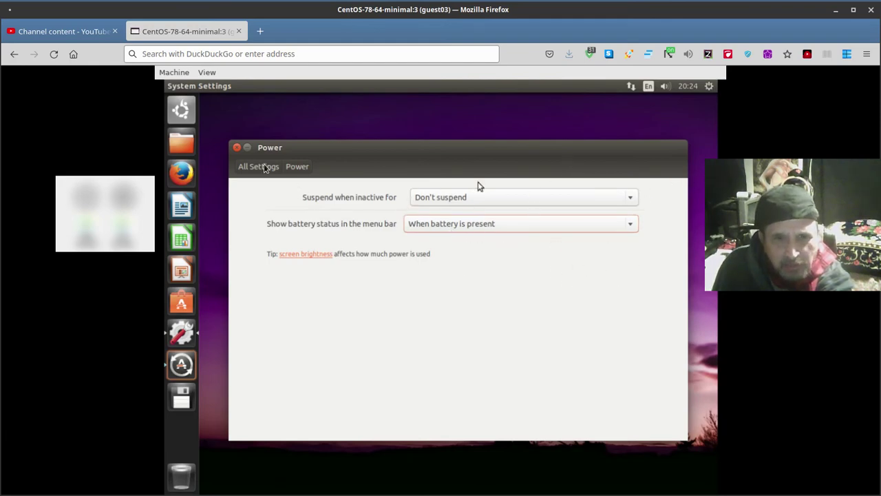
click(237, 148)
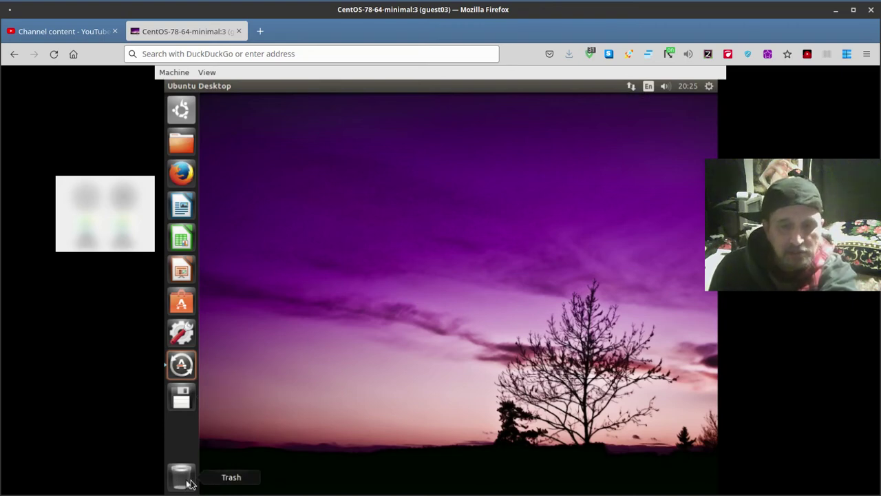
click(182, 476)
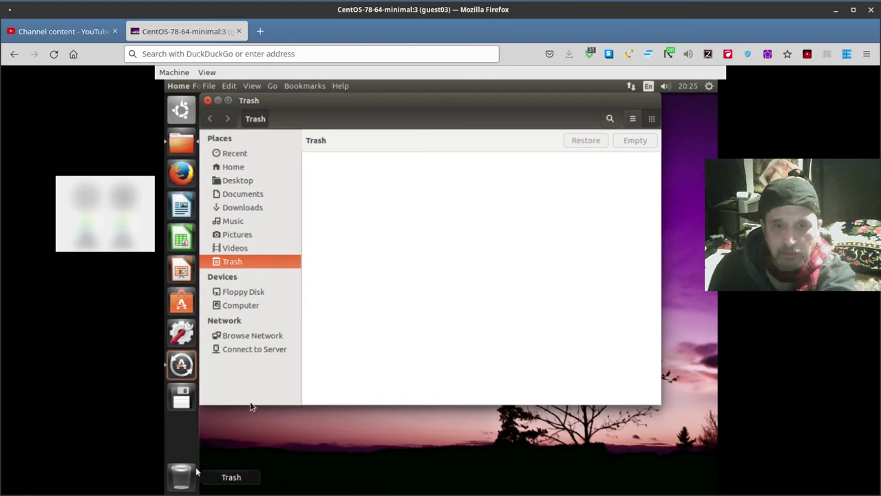
right_click(243, 263)
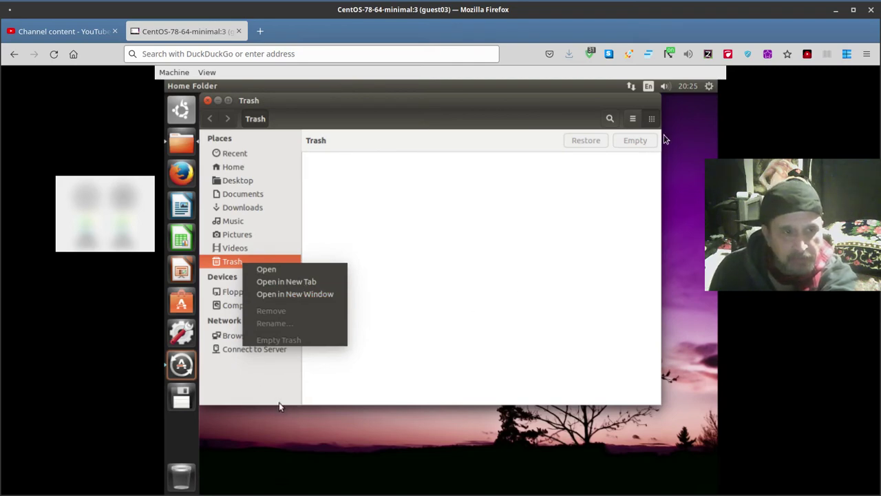
click(210, 103)
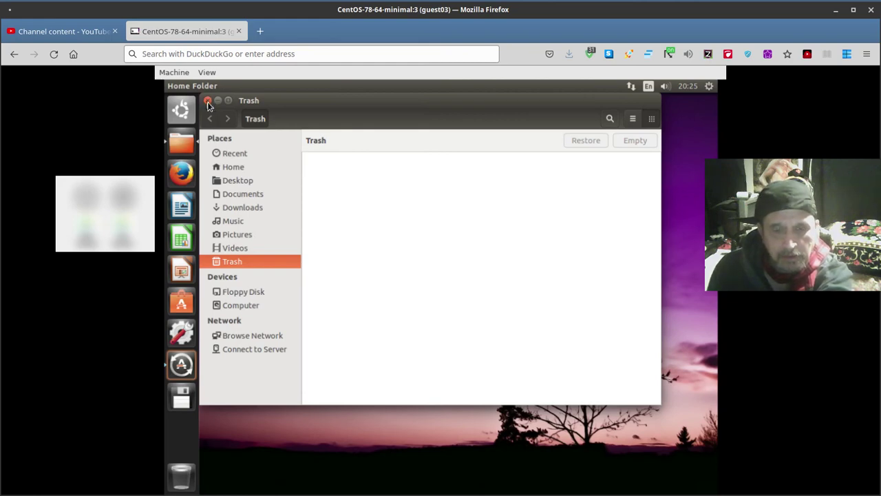
click(209, 103)
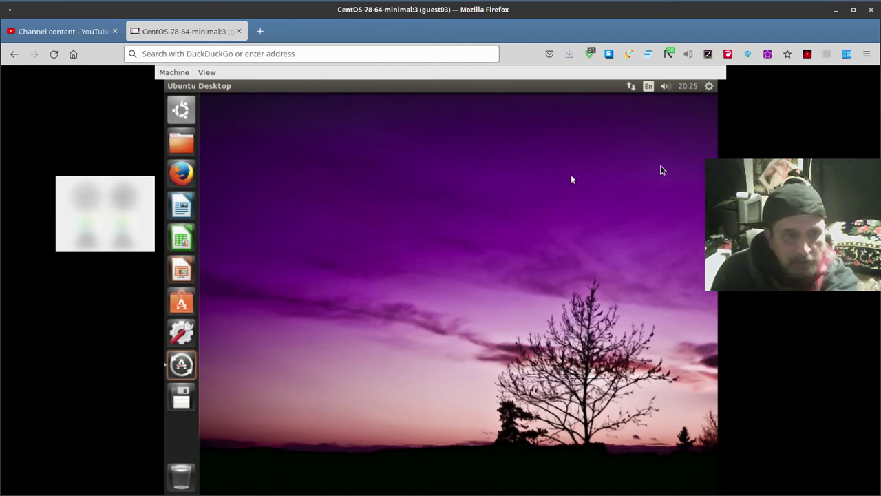
Step: Check the network connection and En keyboard layout indicators, then bring up the sound volume menu
click(632, 86)
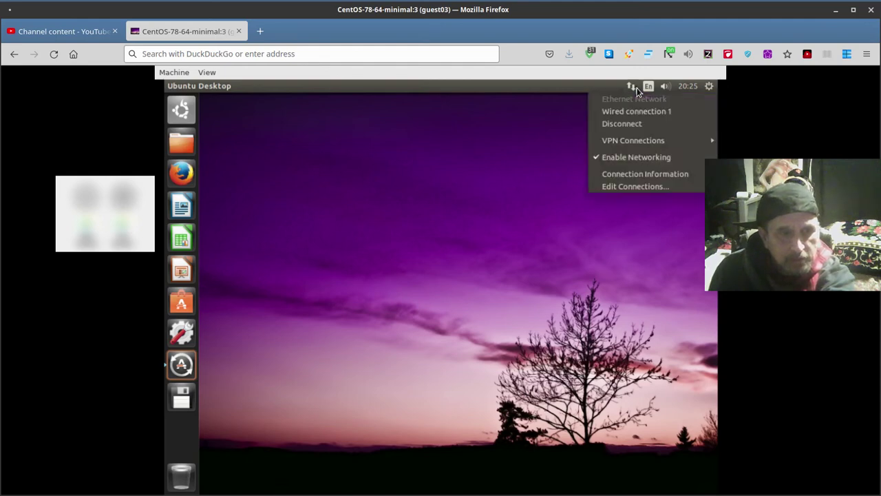
click(551, 143)
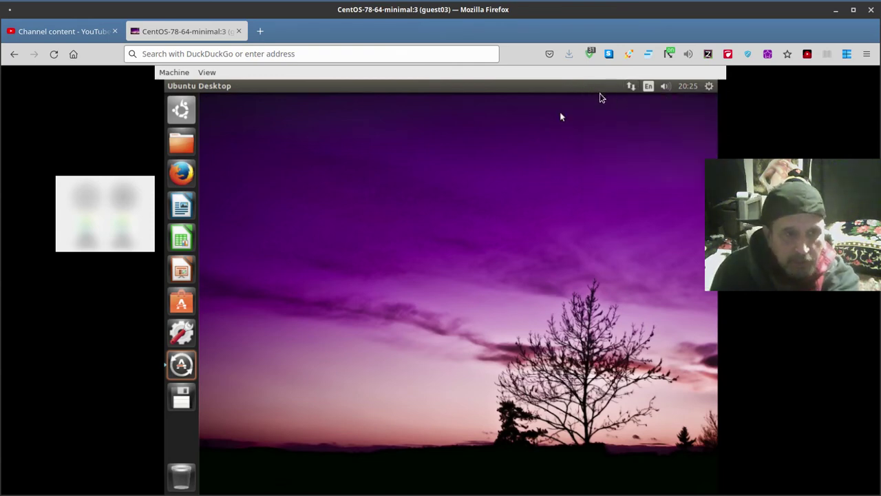
click(647, 88)
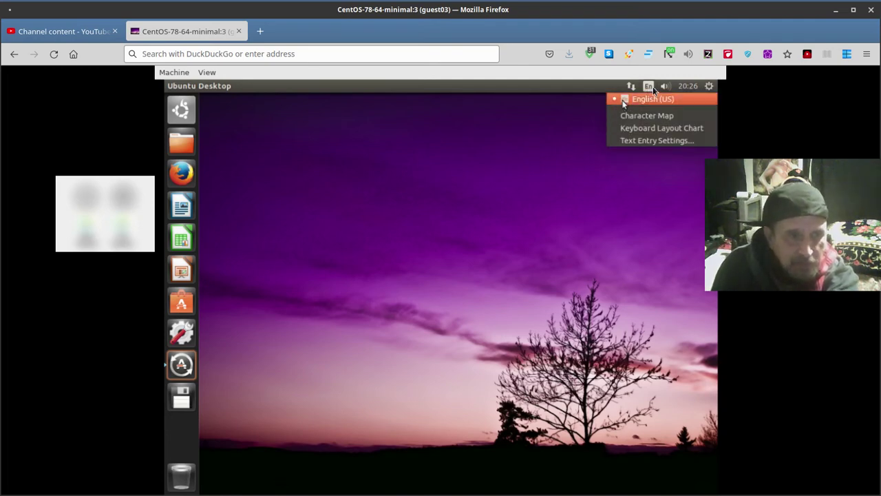
mouse_move(664, 88)
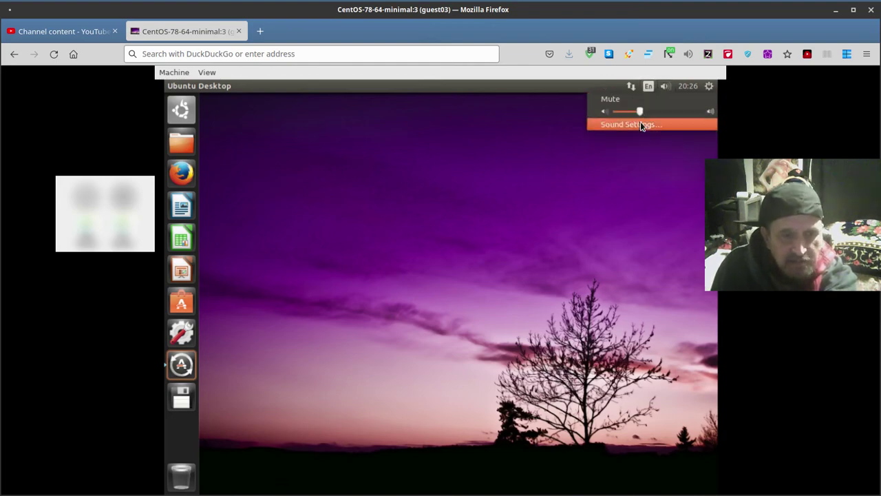
Step: Open Sound settings, drag the Analog Output volume higher, and close the window
click(640, 125)
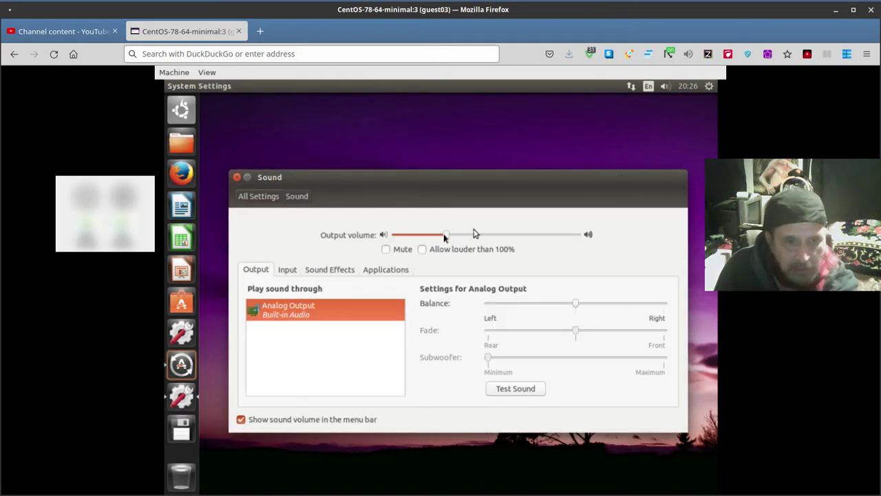
drag(444, 235, 475, 236)
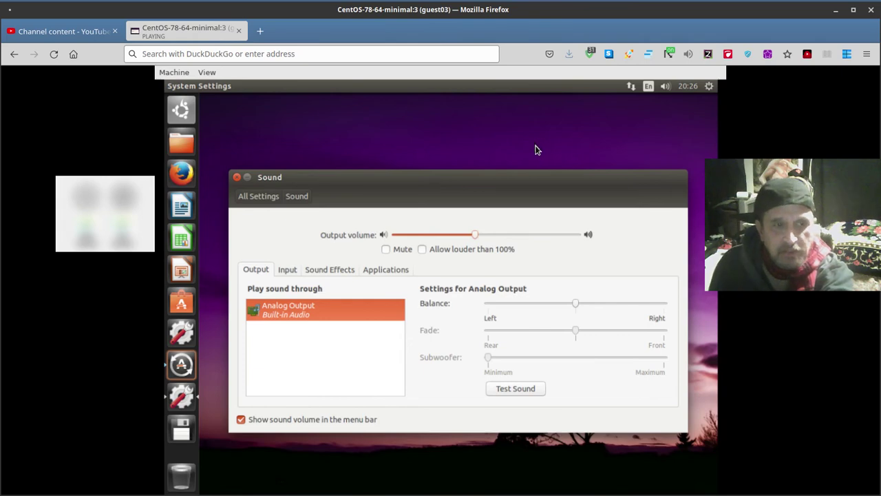
click(237, 180)
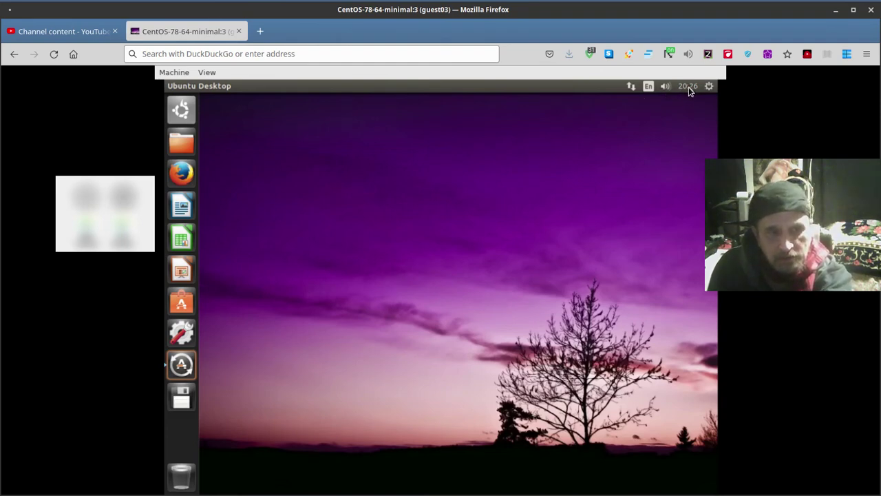
Step: Change the Time & Date location from Berlin to Auckland, New Zealand, and close the settings
click(688, 87)
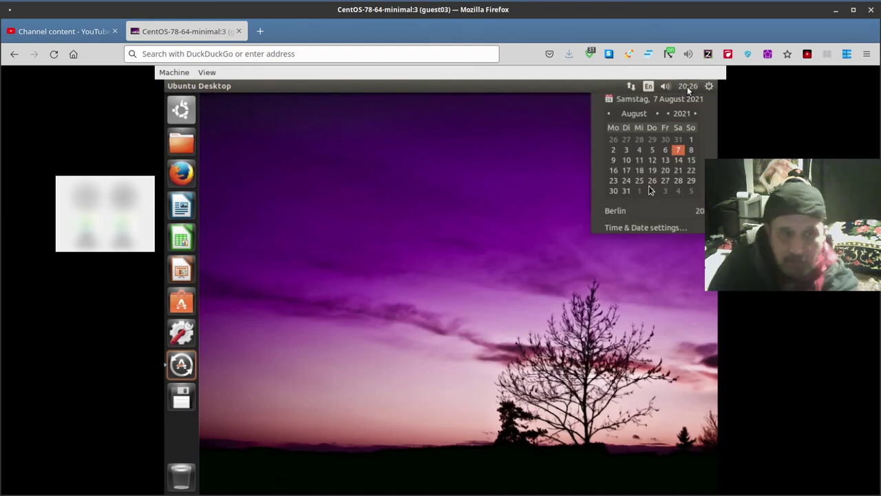
click(623, 227)
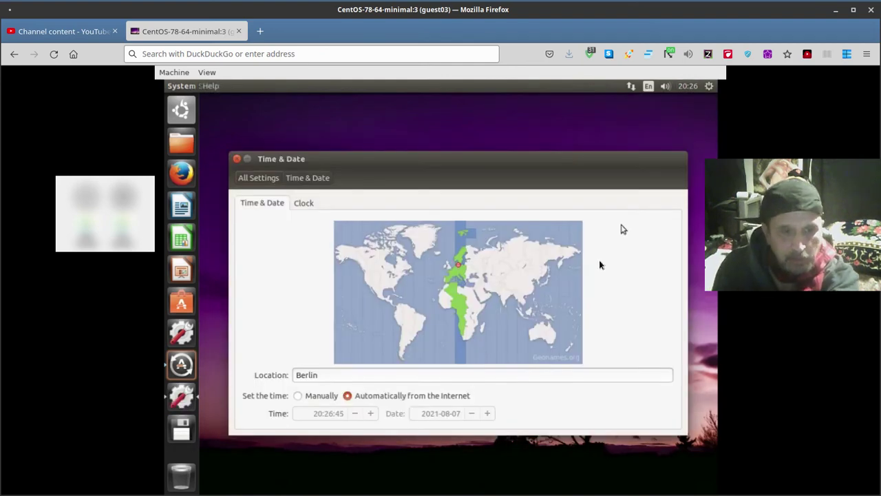
click(570, 345)
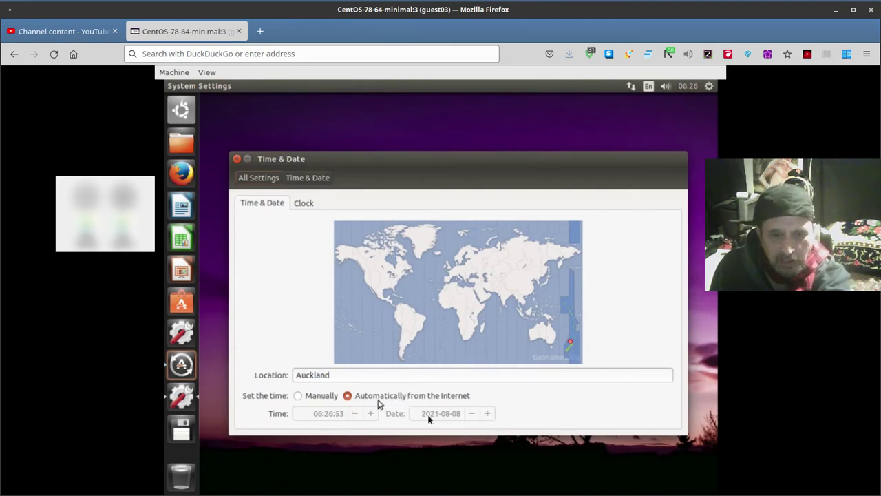
click(236, 159)
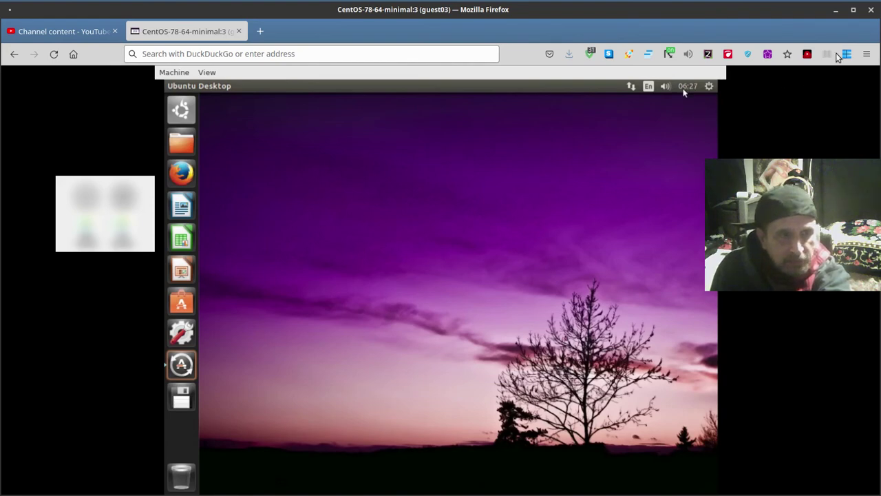
mouse_move(852, 5)
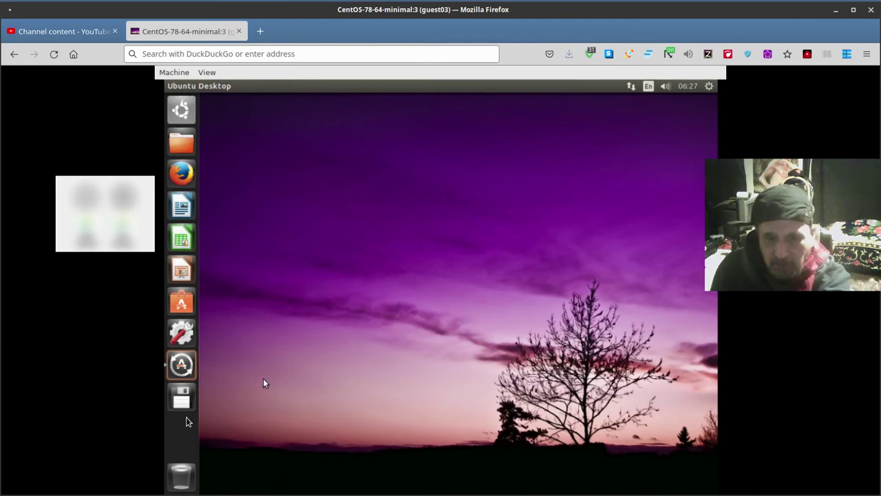
Step: Open Appearance in System Settings and preview the Perspective, Periodic Breakout and Horses wallpapers
click(183, 335)
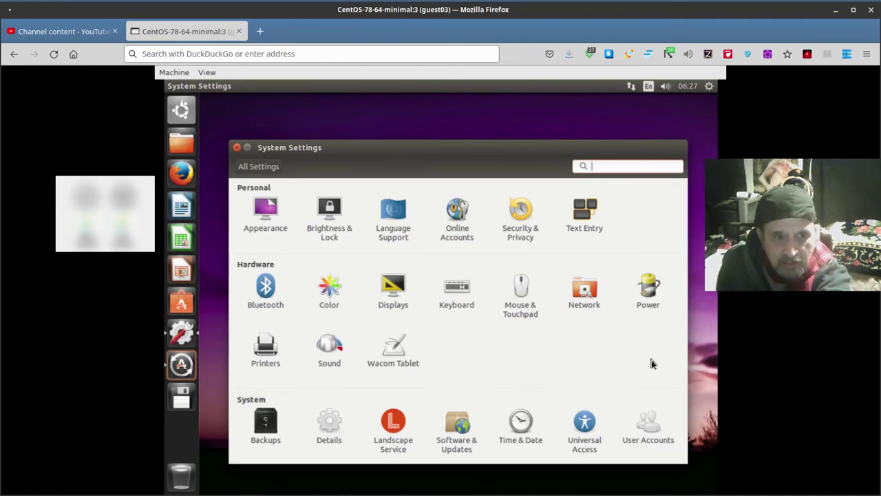
click(268, 233)
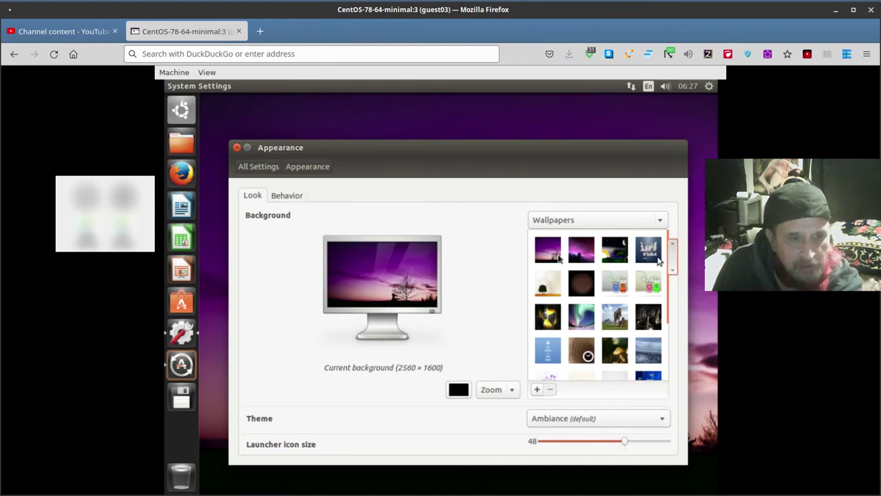
click(614, 249)
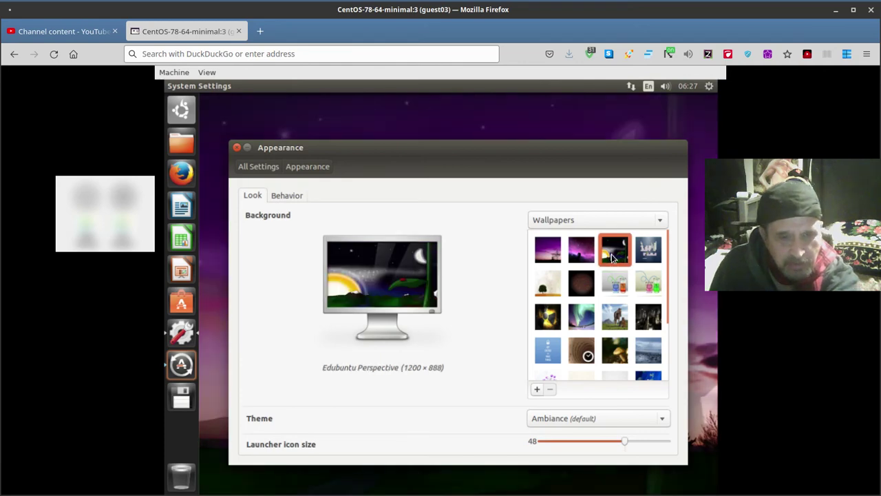
click(647, 256)
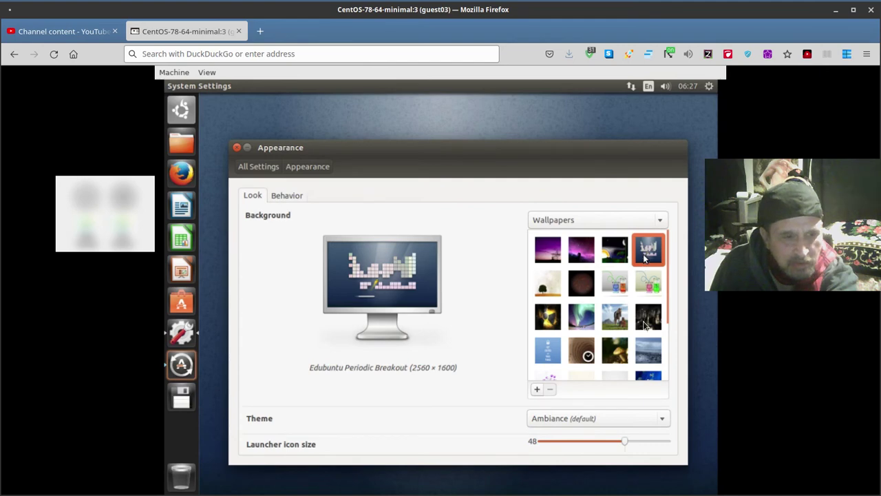
click(625, 320)
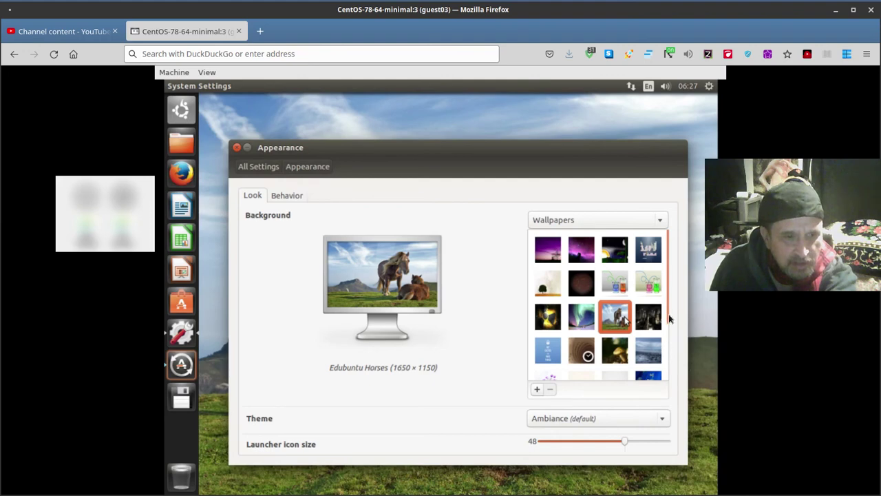
scroll(668, 325, down, 2)
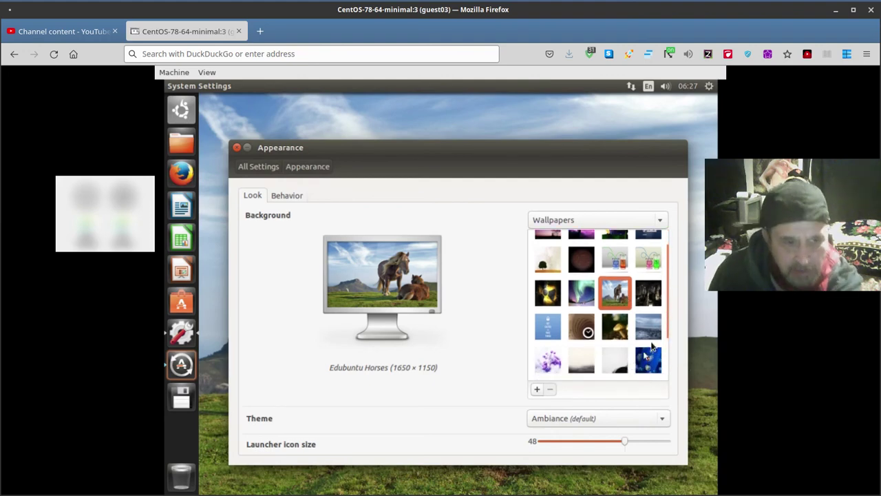
mouse_move(674, 337)
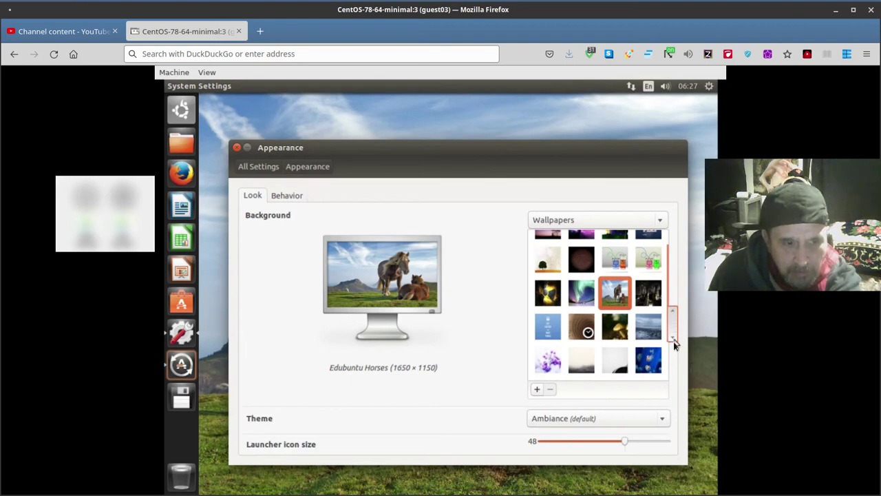
click(674, 342)
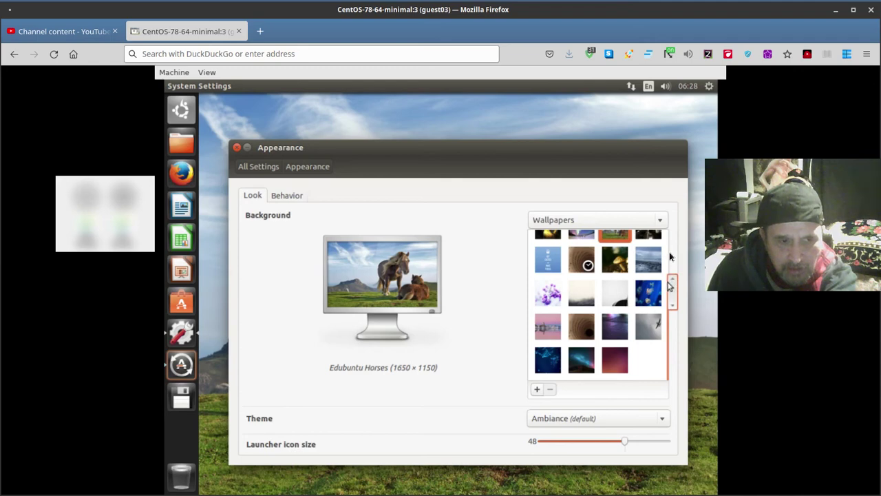
Step: Cycle through Default, Horsehead Nebula, Perspective, Periodic Breakout and Lonely Tree, ending on Edubuntu Wire
scroll(671, 262, up, 2)
scroll(671, 261, up, 2)
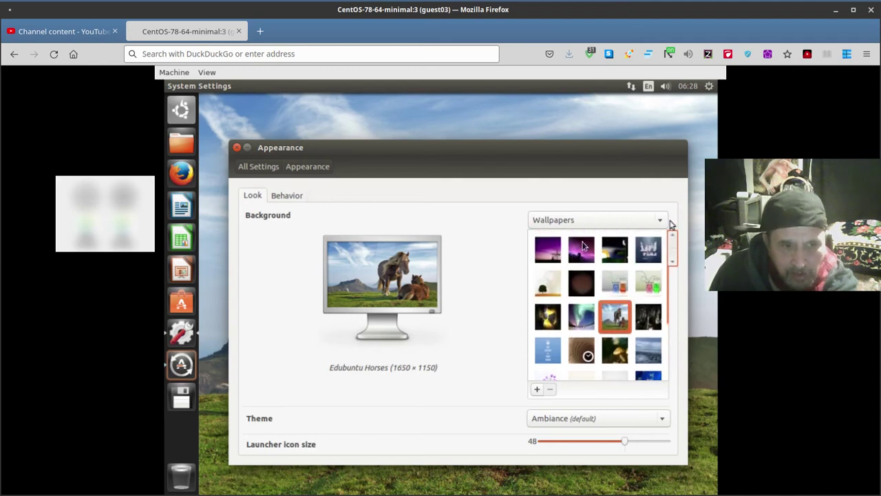
click(547, 254)
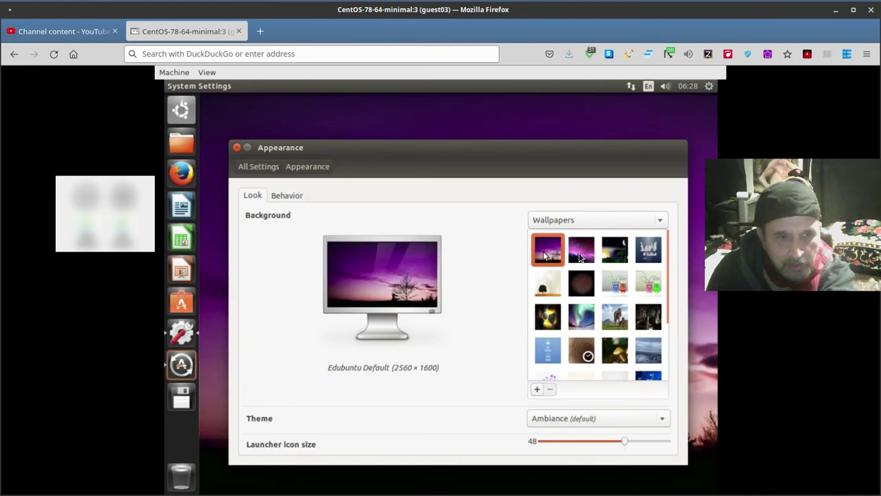
click(578, 254)
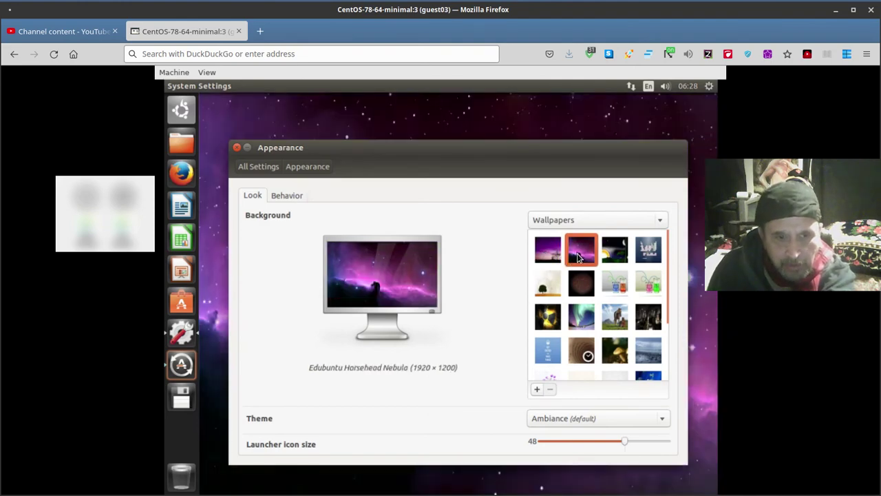
click(616, 256)
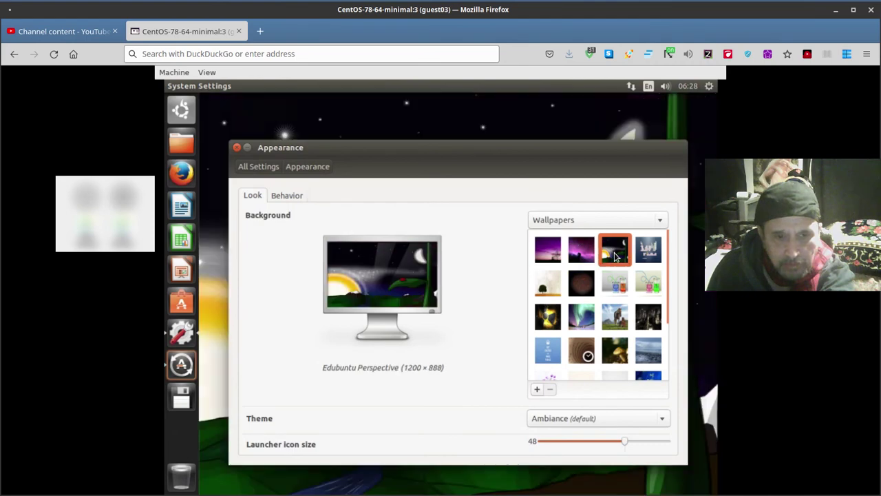
click(651, 259)
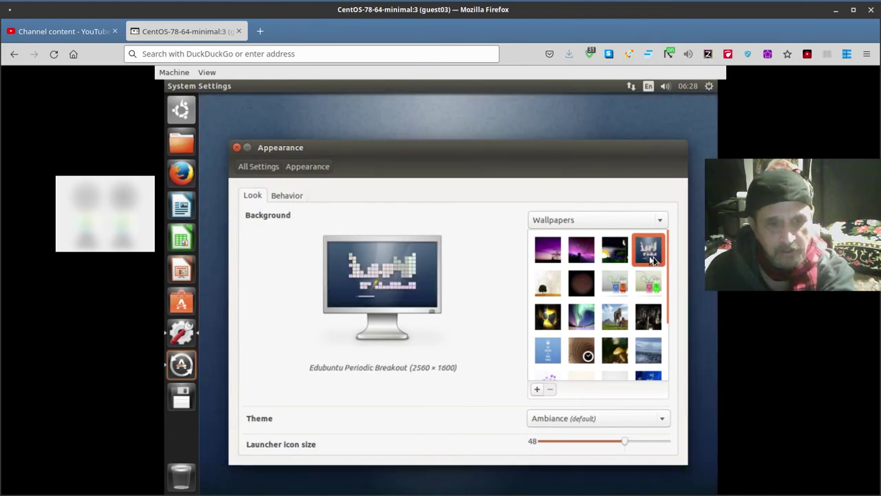
click(546, 296)
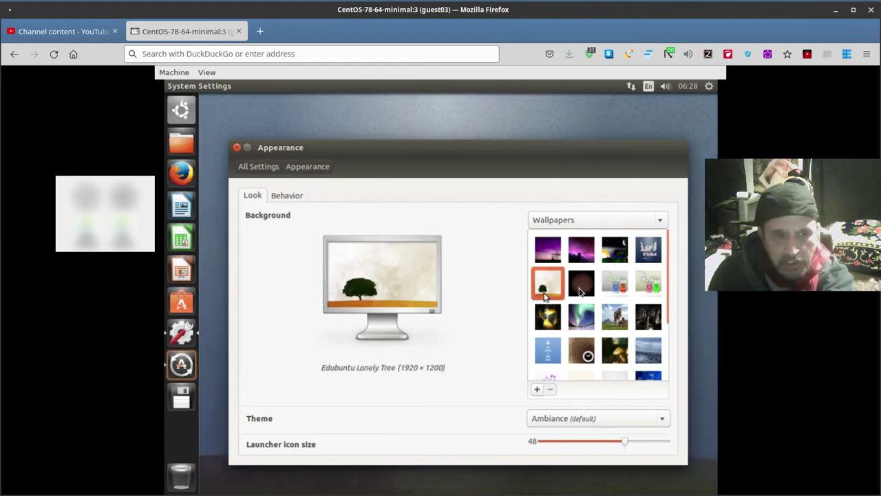
click(581, 293)
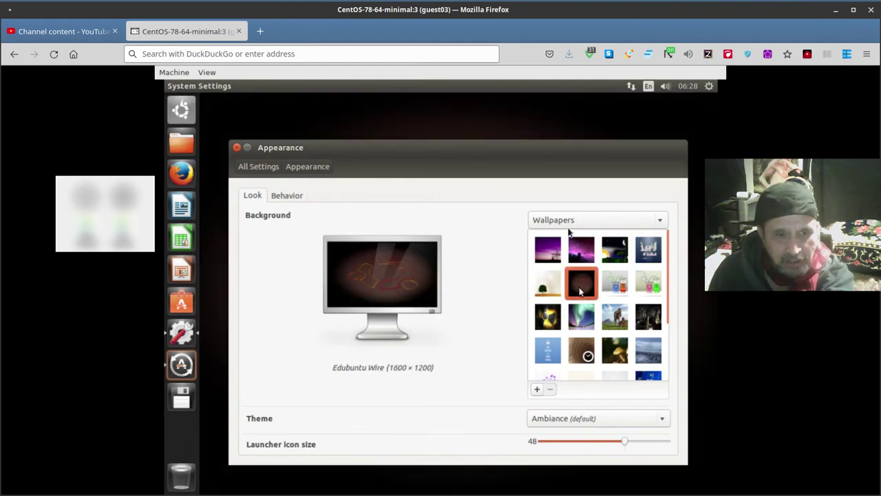
Step: Reposition the Appearance window lower on the screen to reveal more thumbnails
drag(614, 124, 840, 97)
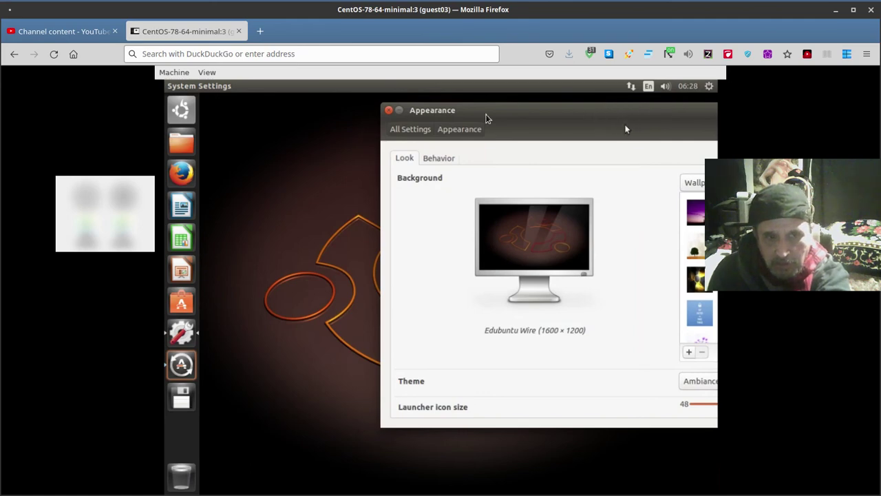
drag(582, 114, 416, 240)
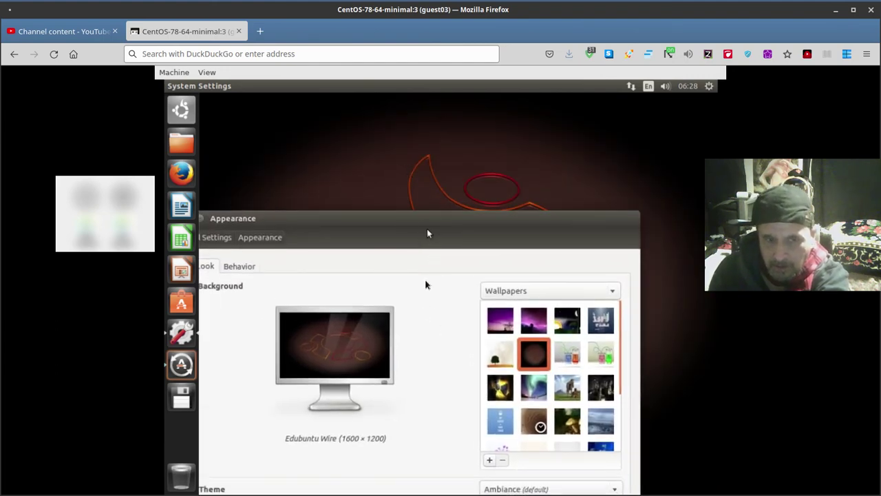
drag(428, 231, 496, 305)
Step: Preview the green tubes, pink-and-green tubes, yellow radiation and aurora wallpapers, ending on Edubuntu City
click(585, 433)
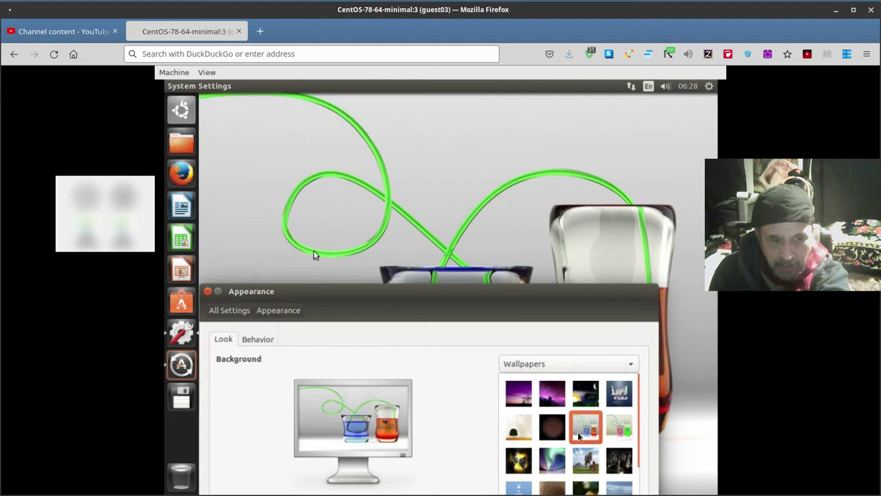
click(633, 430)
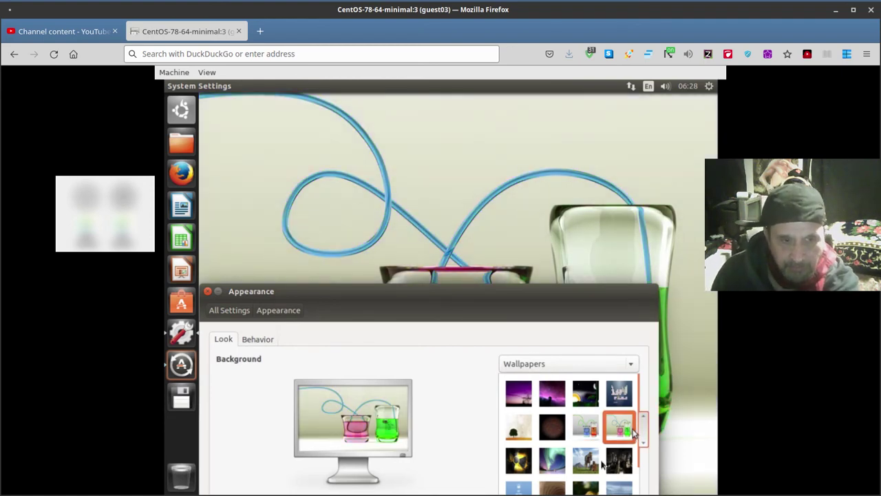
click(522, 462)
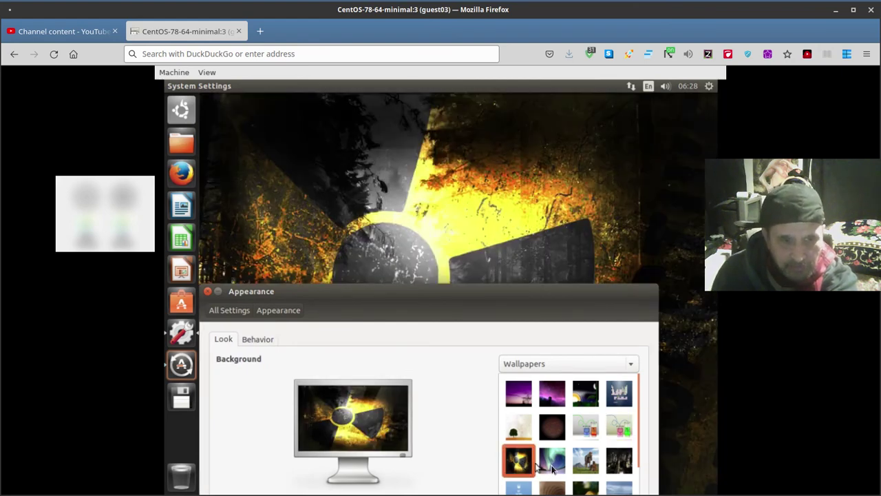
click(553, 468)
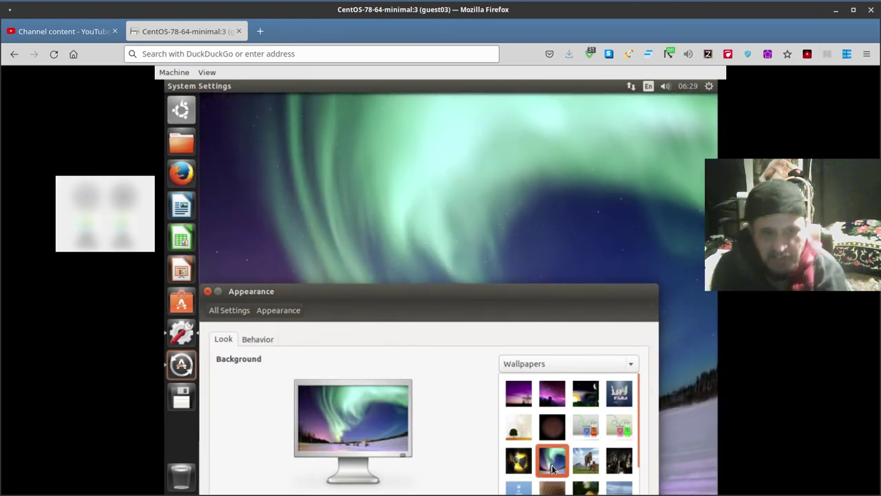
click(619, 463)
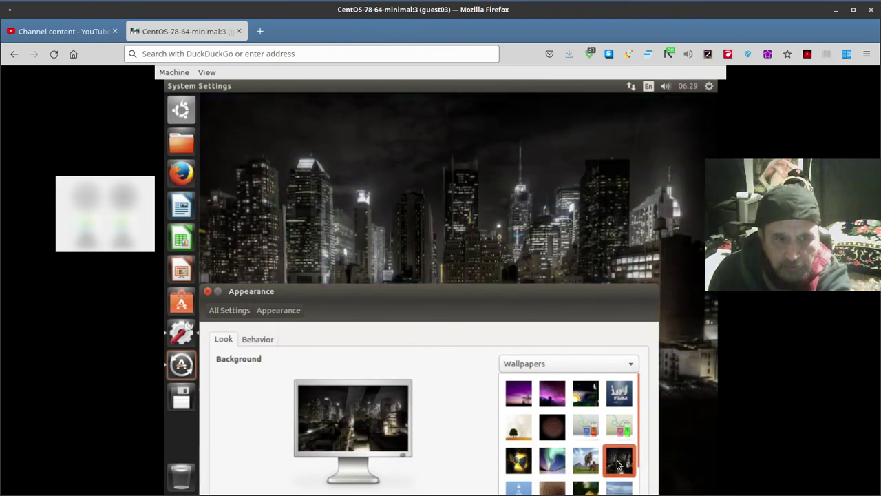
drag(550, 313, 582, 136)
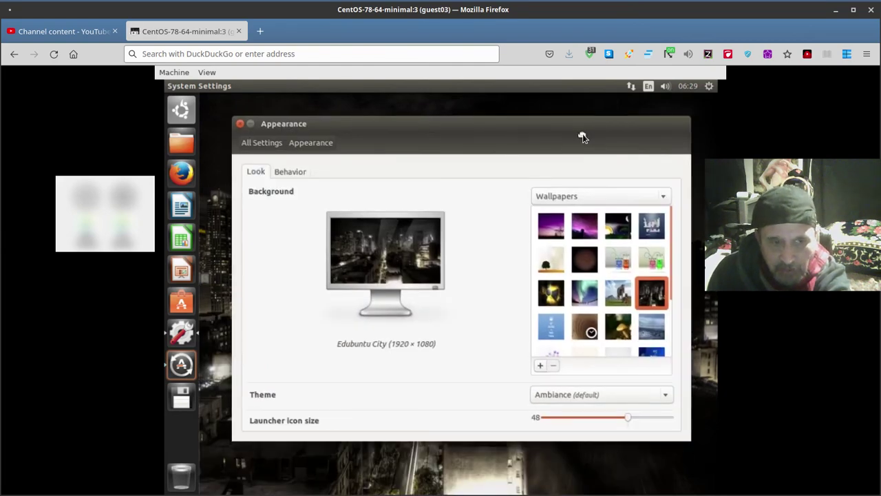
Step: Set Backyard Mushrooms (2560 × 1600) as the wallpaper and close the Appearance settings
click(617, 331)
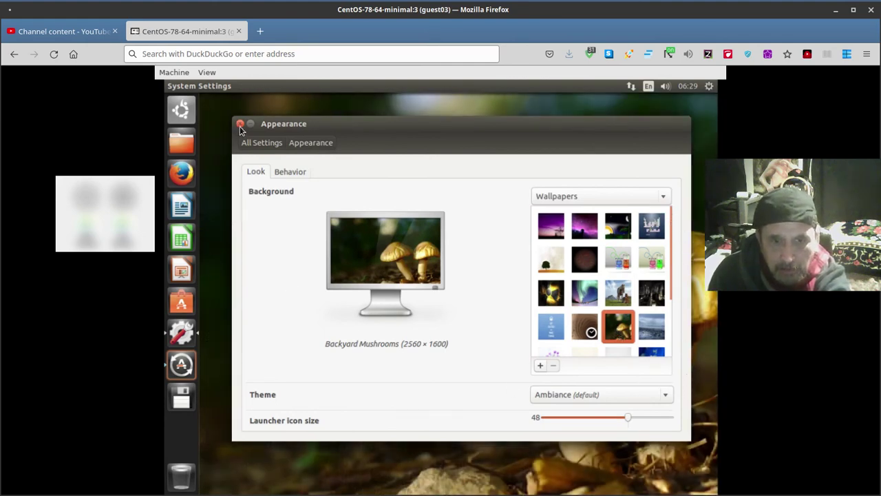
click(241, 126)
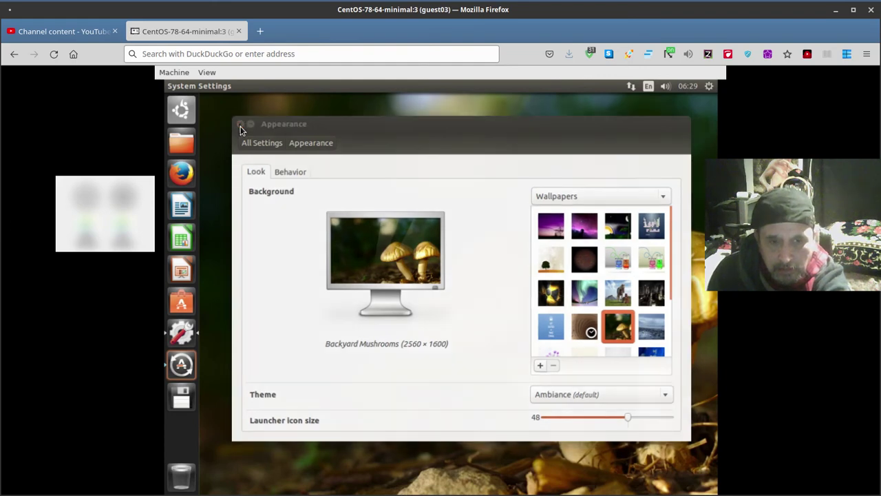